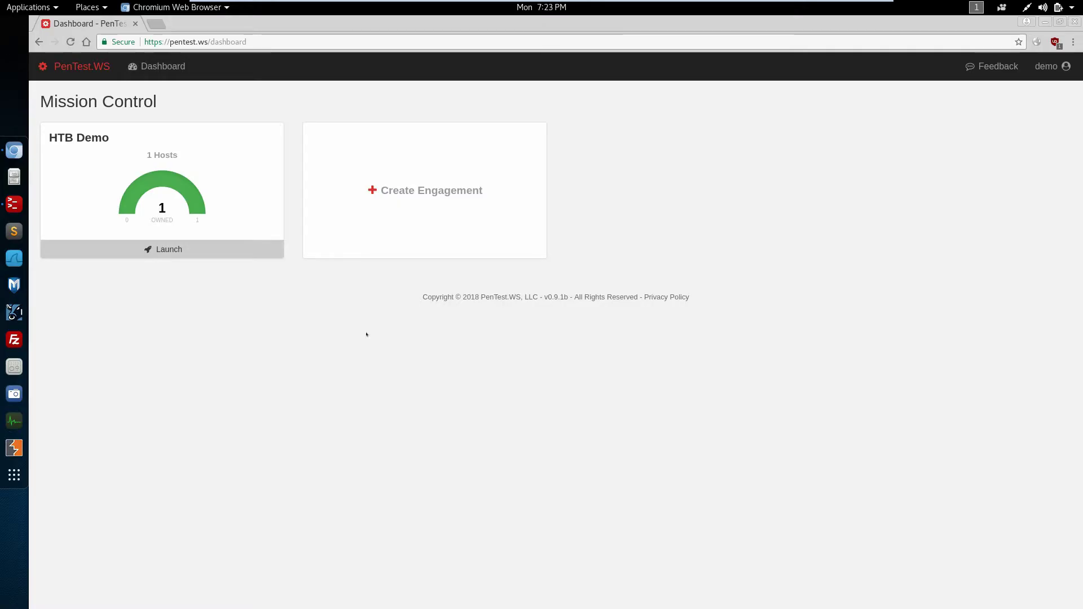
- Create a new engagement named 'HTB Retired'
{"action": "left_click", "coordinate": [420, 191]}
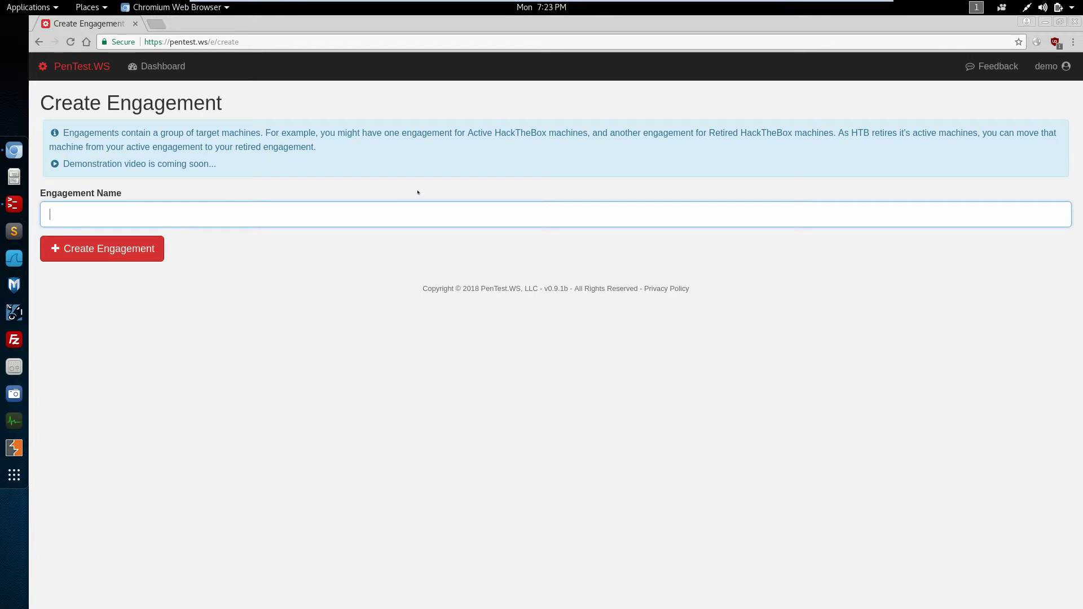
{"action": "type", "text": "HTB Retired"}
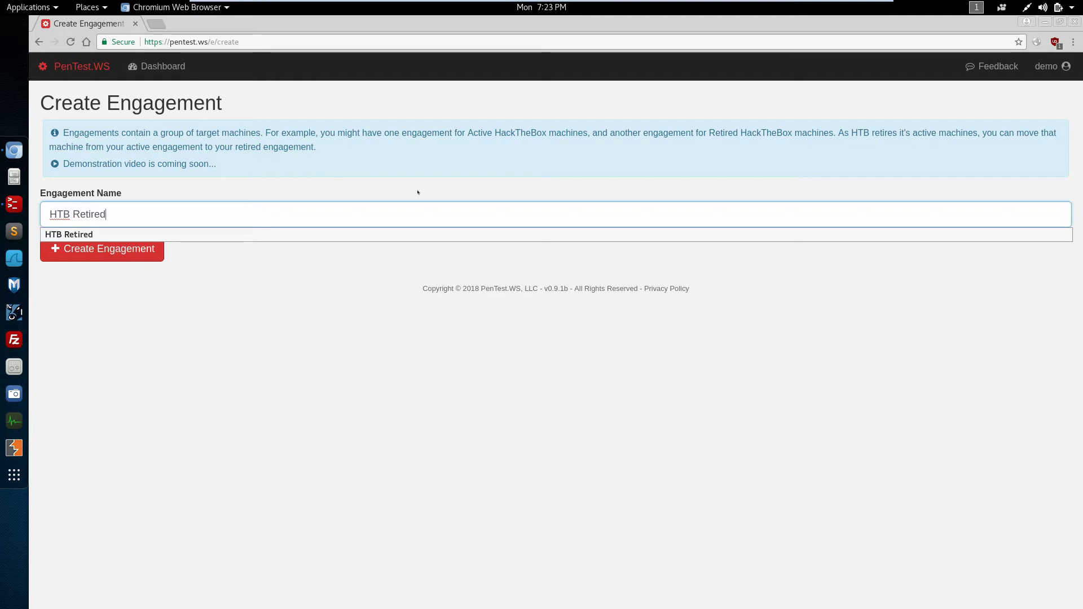
{"action": "left_click", "coordinate": [110, 251]}
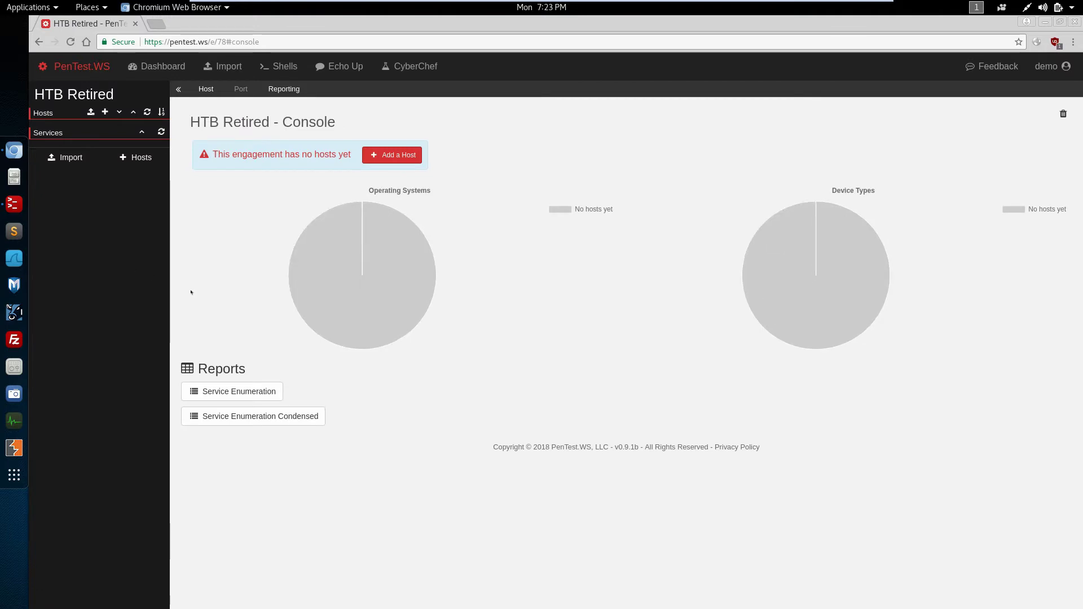
- On the Import page, set subnet 10.10.10.15-17 and DNS 10.10.10.1, then copy the full subnet scan command
{"action": "left_click", "coordinate": [64, 158]}
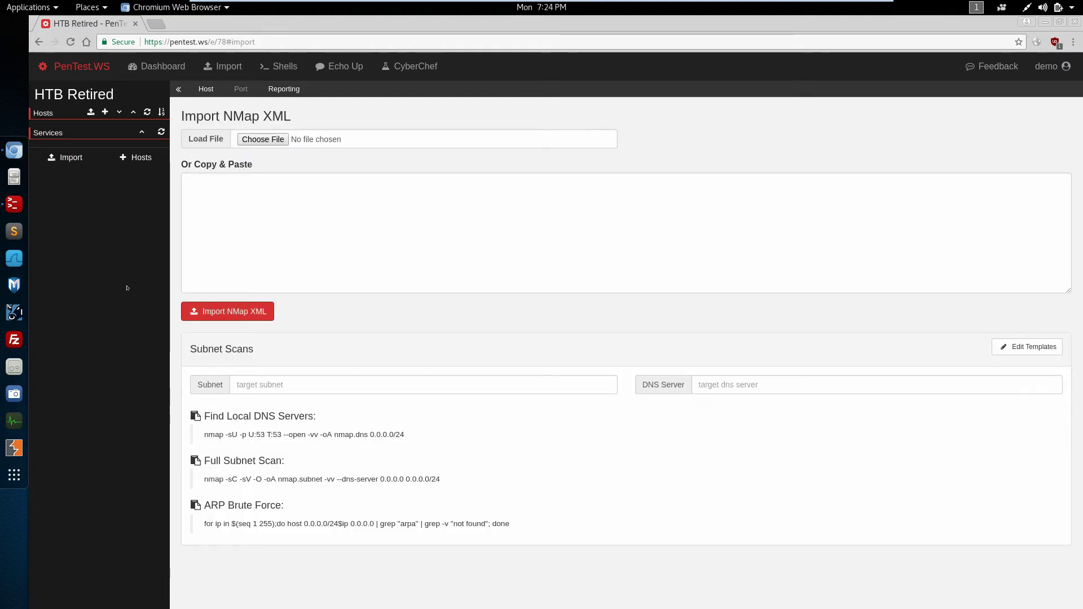
{"action": "left_click", "coordinate": [295, 385]}
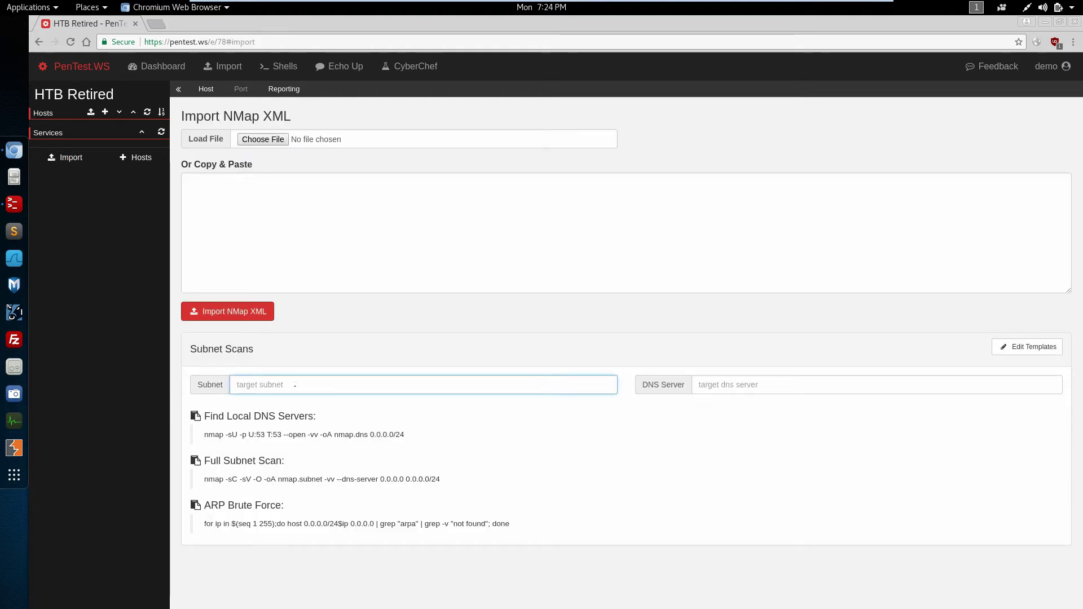
{"action": "type", "text": "10."}
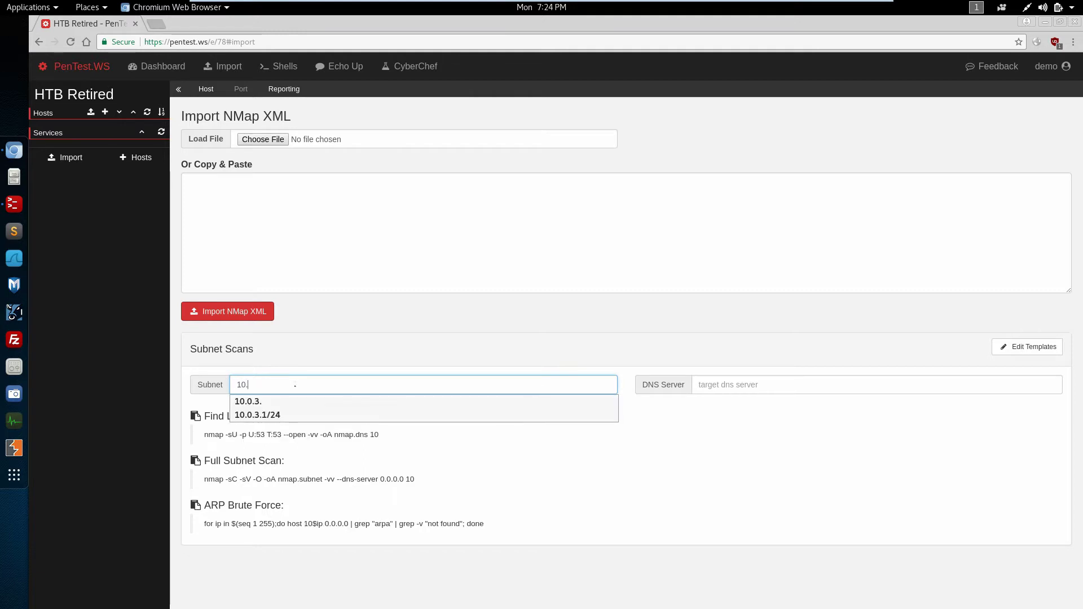
{"action": "type", "text": "10.10..15"}
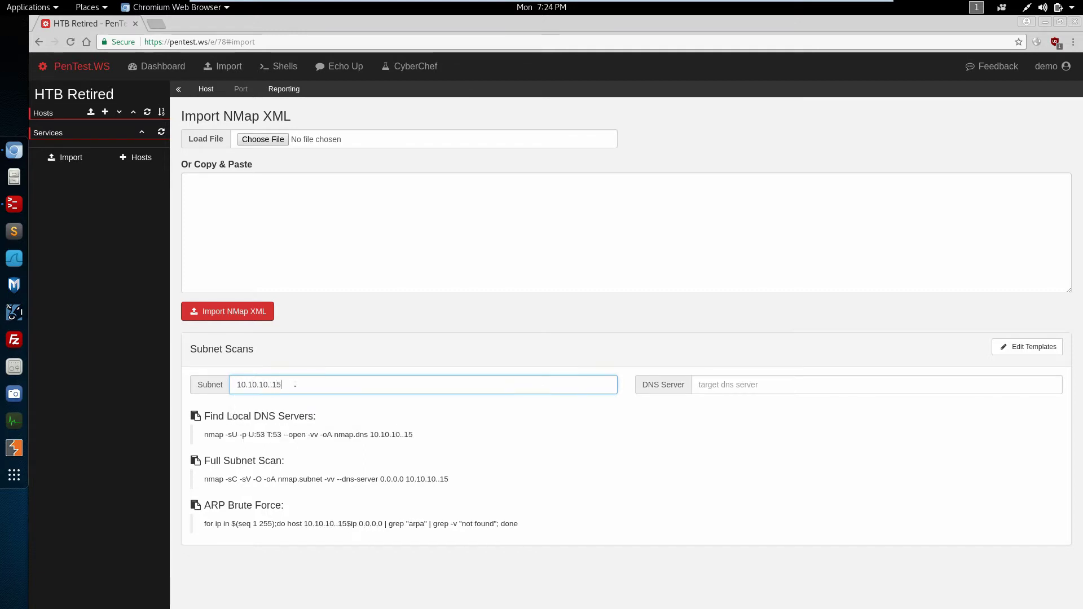
{"action": "type", "text": "-17"}
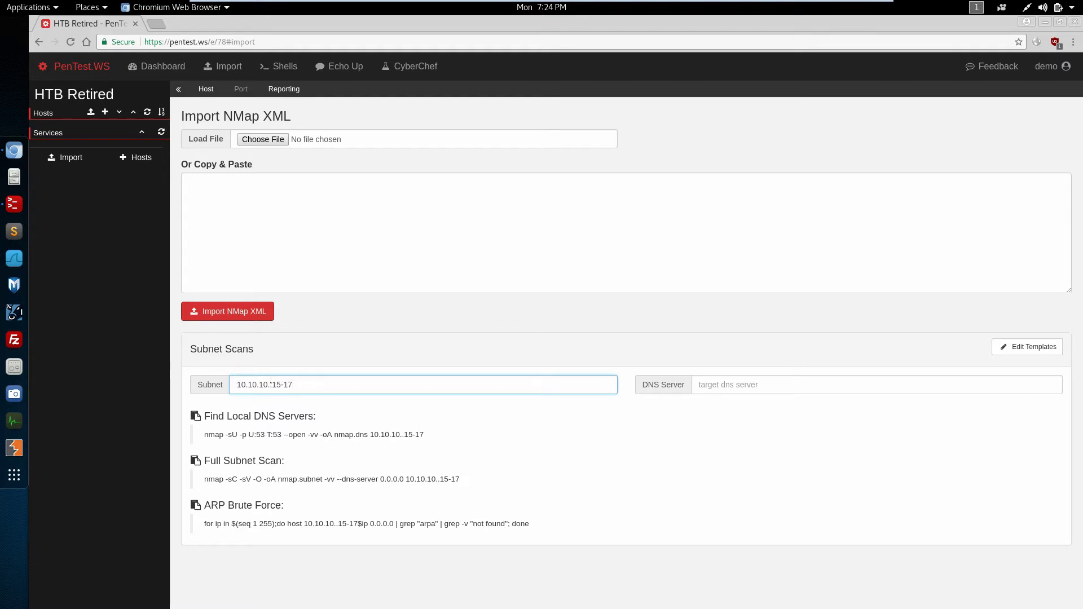
{"action": "key", "text": "BackSpace"}
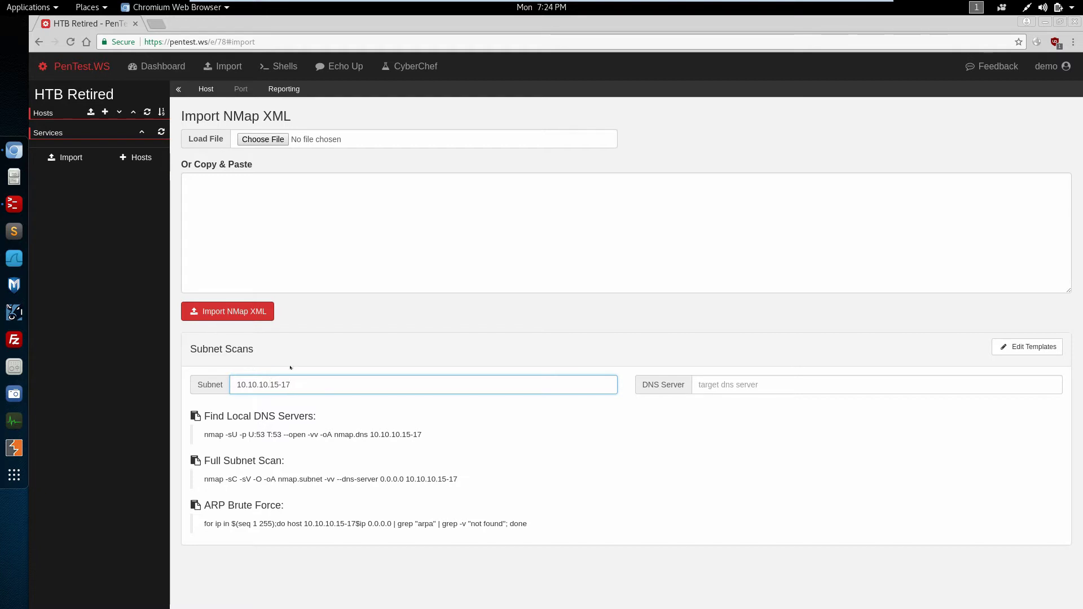
{"action": "left_click", "coordinate": [723, 387]}
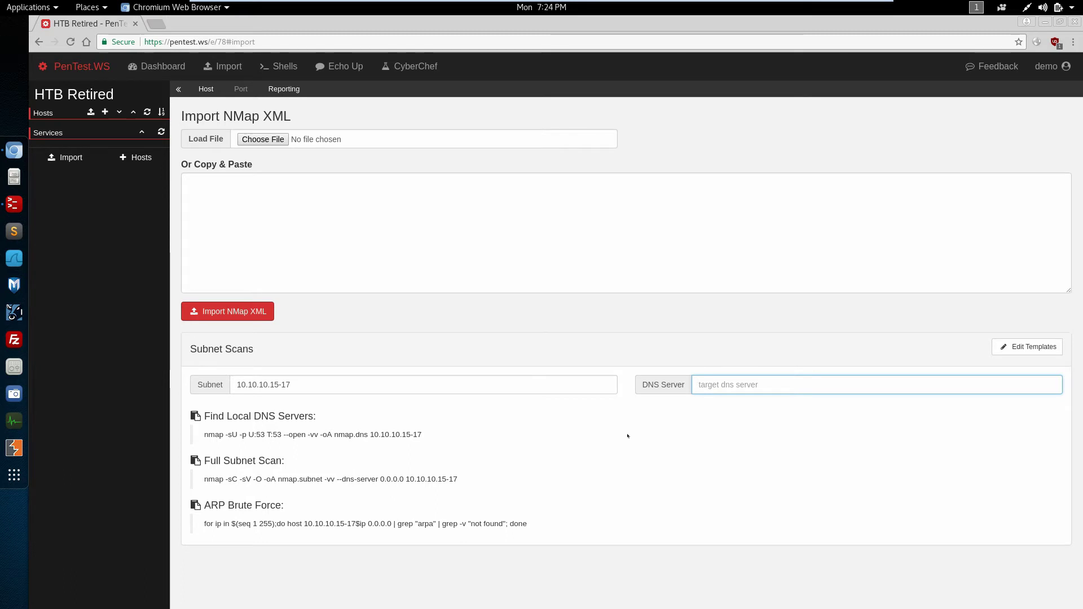
{"action": "type", "text": "10.10.10.1"}
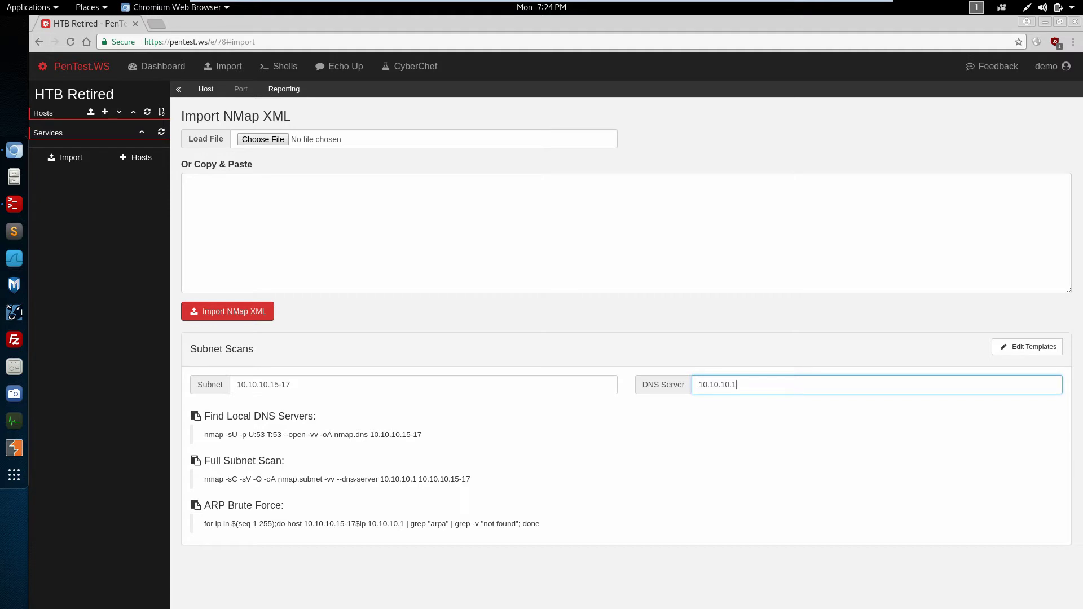
{"action": "left_click", "coordinate": [195, 461]}
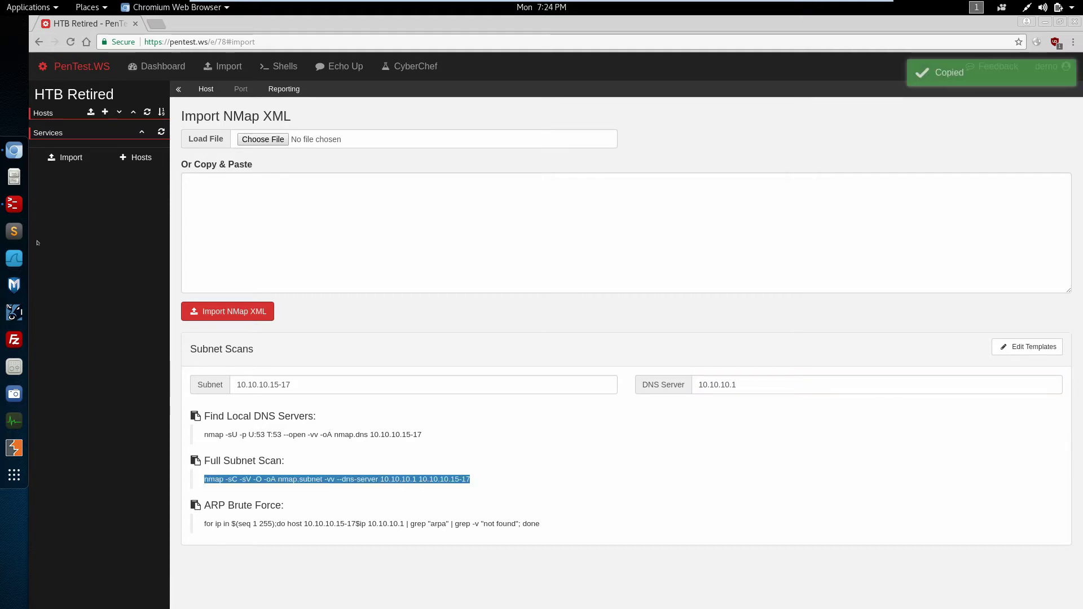
{"action": "left_click", "coordinate": [15, 203]}
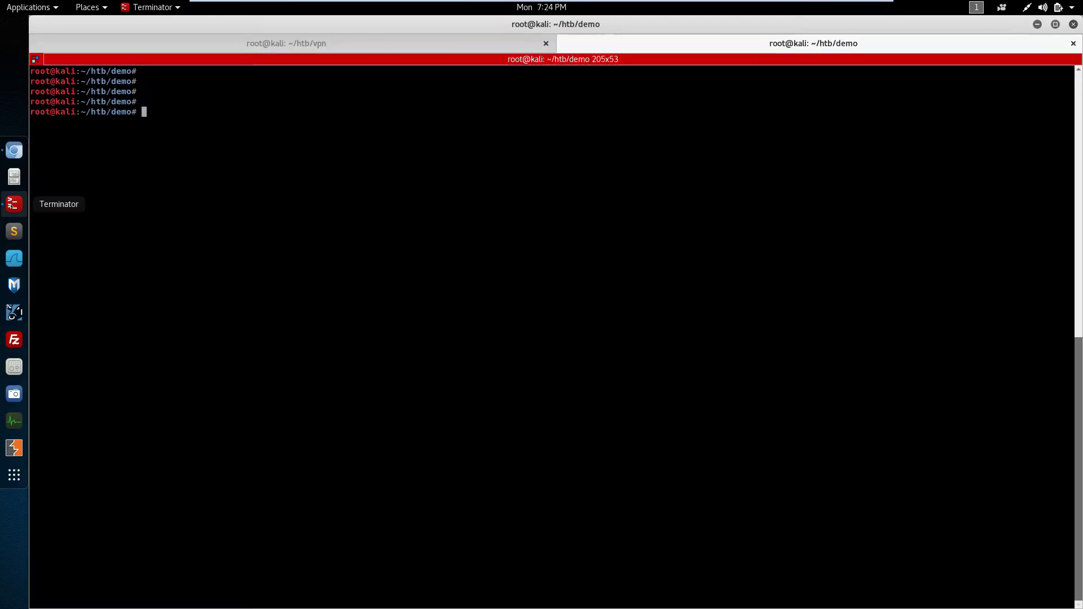
- Paste and run the full subnet nmap scan of 10.10.10.15-17 in Terminator
{"action": "right_click", "coordinate": [294, 171]}
{"action": "left_click", "coordinate": [324, 195]}
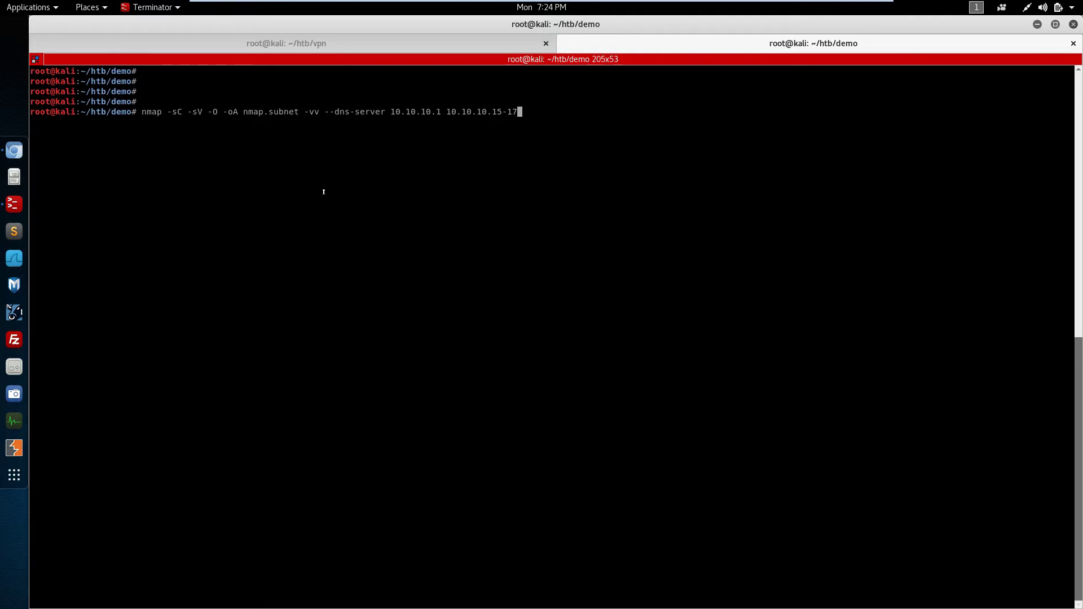
{"action": "key", "text": "Return"}
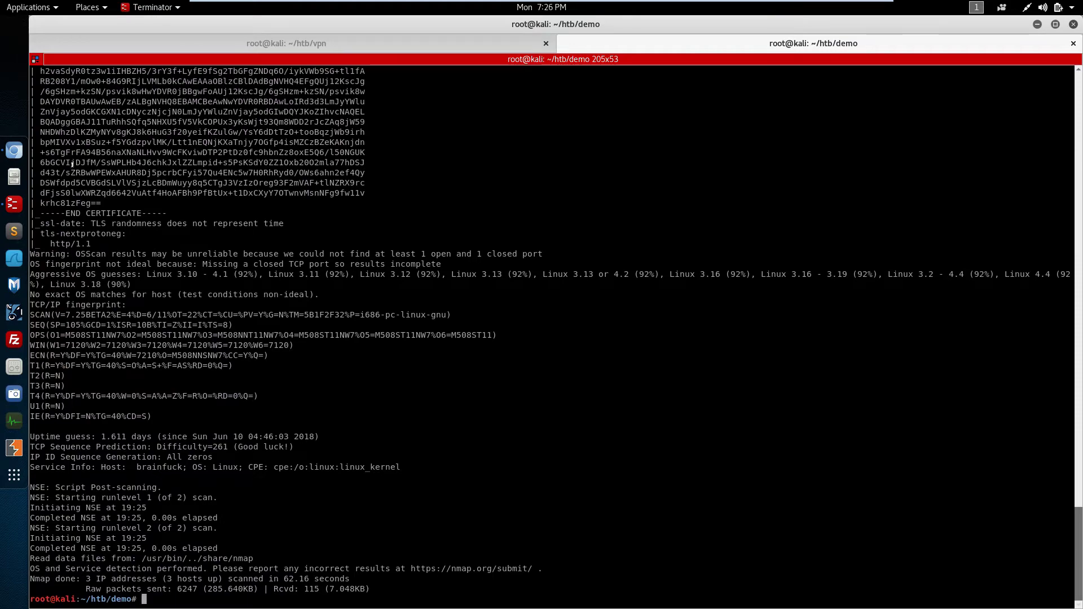
{"action": "left_click", "coordinate": [15, 150]}
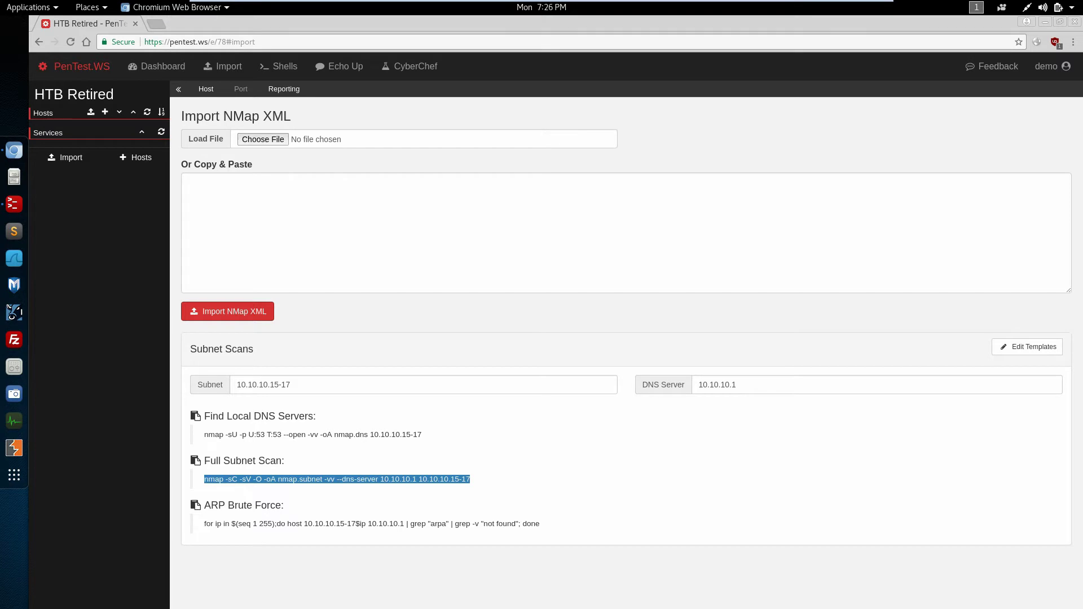
- Import nmap.subnet.xml into the HTB Retired engagement
{"action": "left_click", "coordinate": [263, 139]}
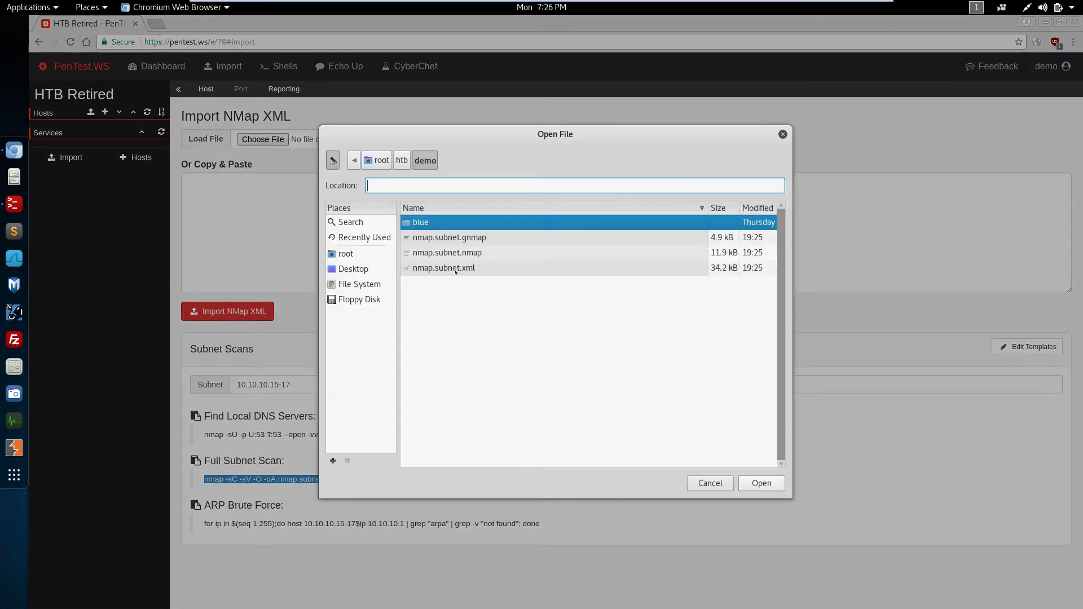
{"action": "left_click", "coordinate": [487, 272]}
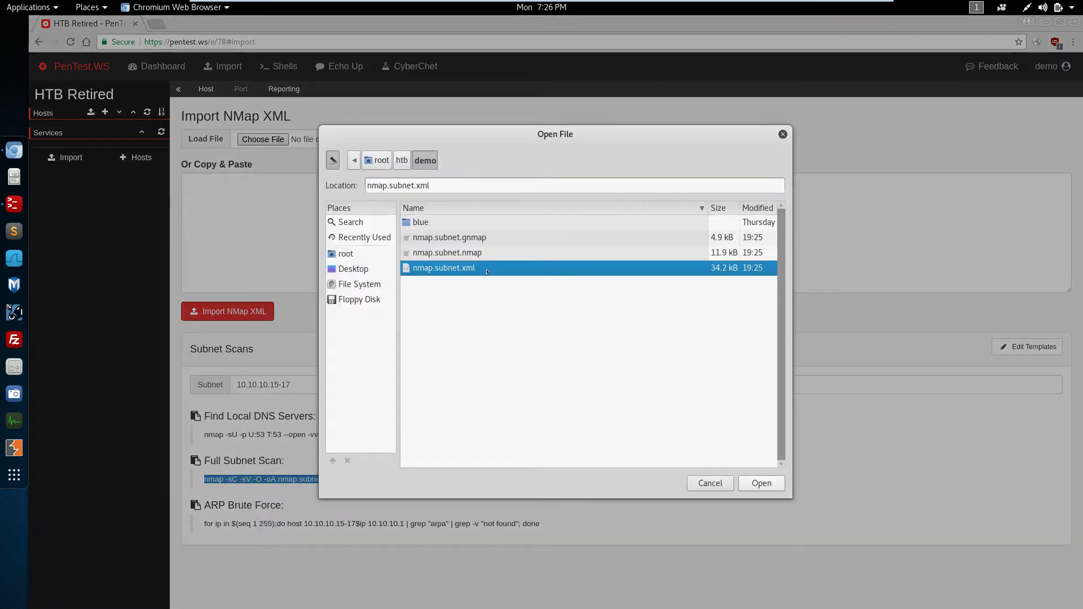
{"action": "key", "text": "Return"}
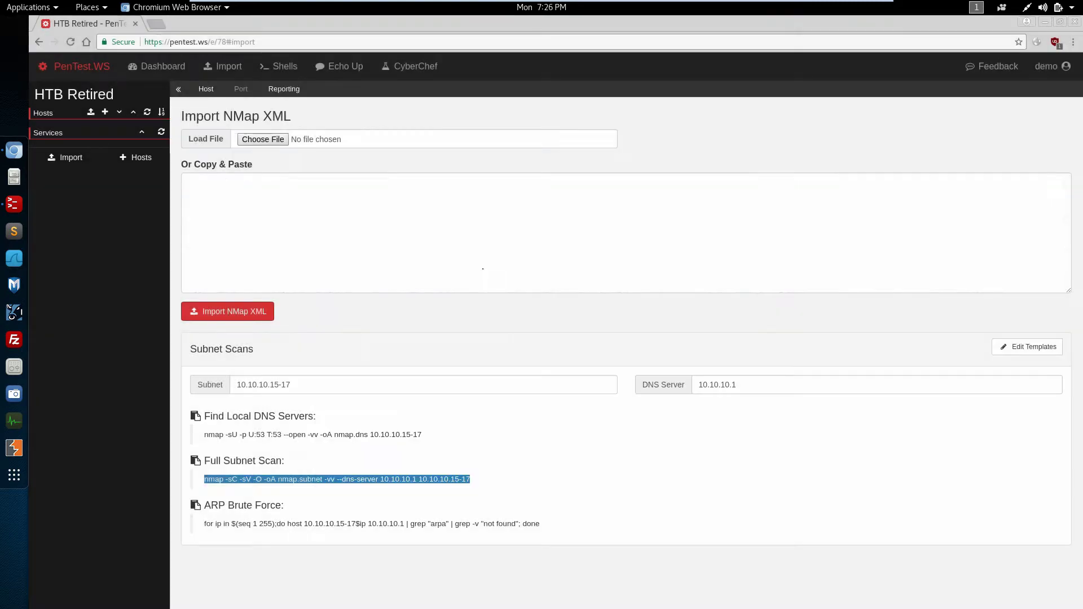
{"action": "left_click", "coordinate": [225, 312]}
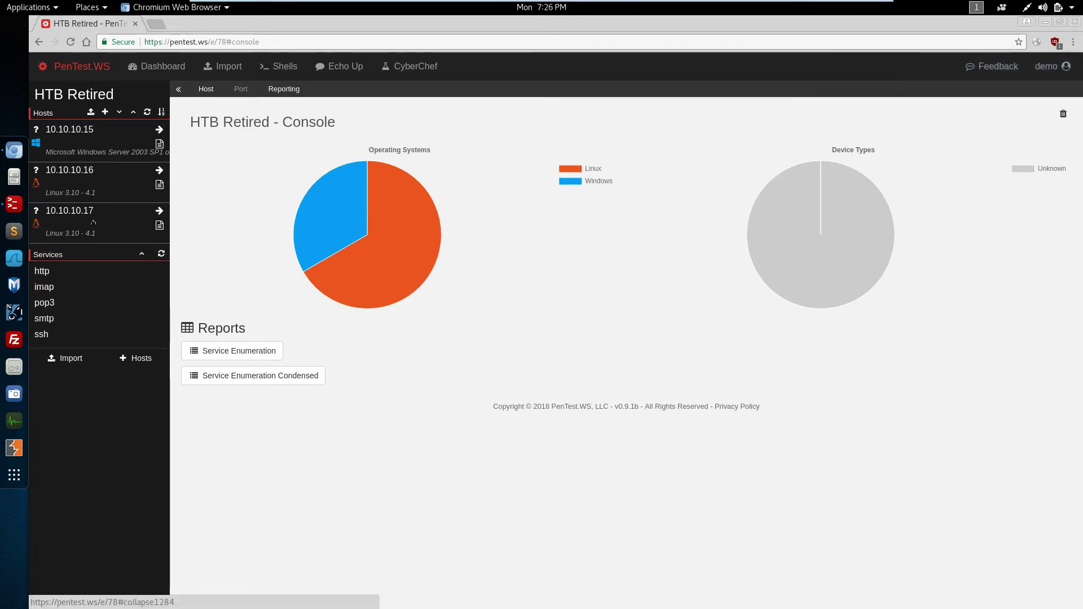
- Mark host 10.10.10.15 as a server and label it Granny
{"action": "left_click", "coordinate": [162, 129]}
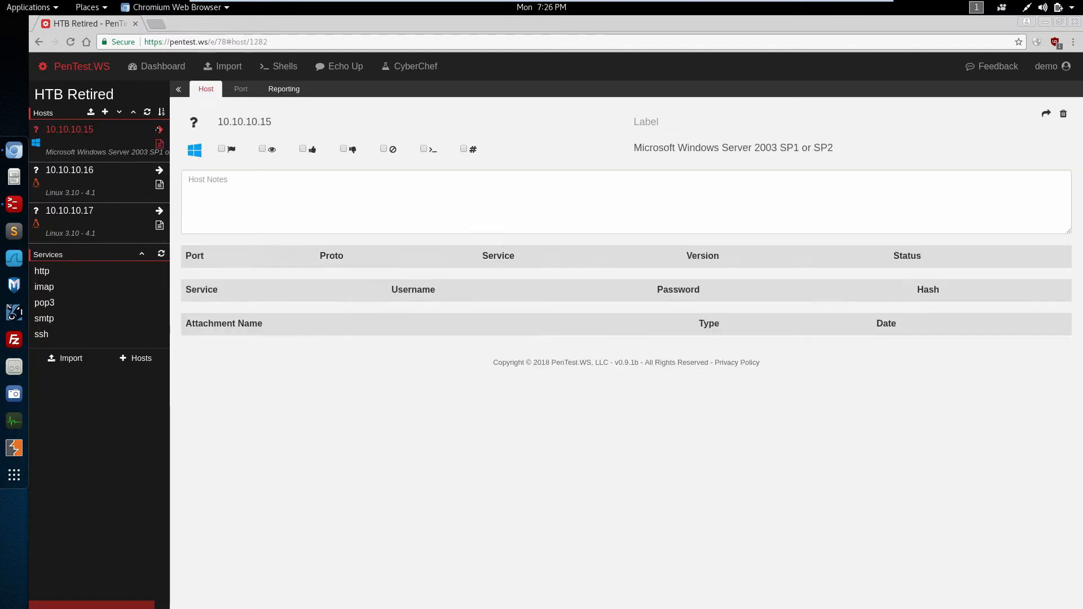
{"action": "left_click", "coordinate": [186, 125]}
{"action": "left_click", "coordinate": [217, 148]}
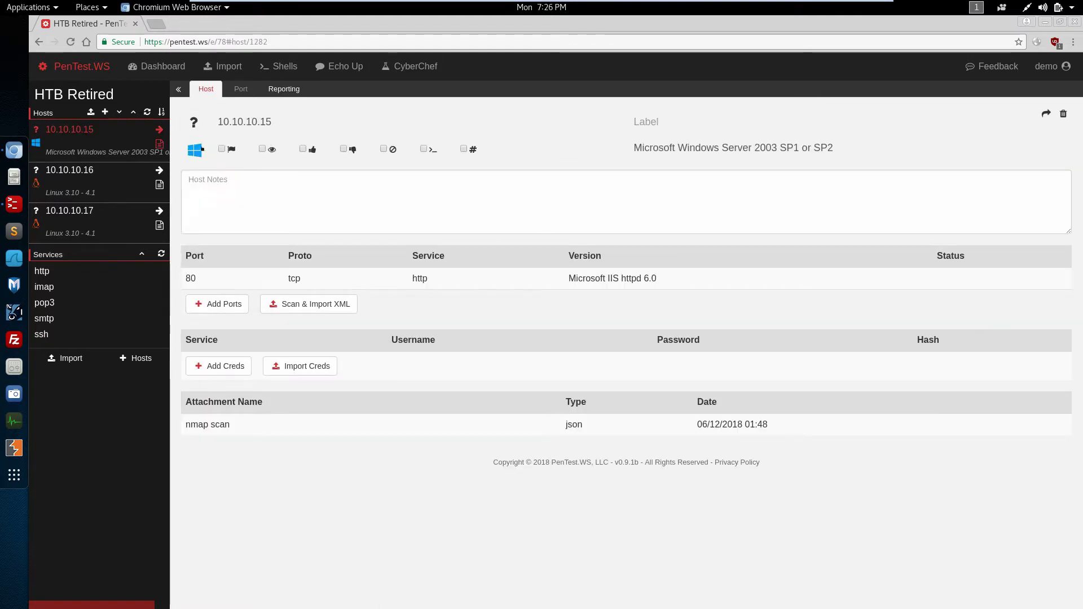
{"action": "left_click", "coordinate": [699, 128]}
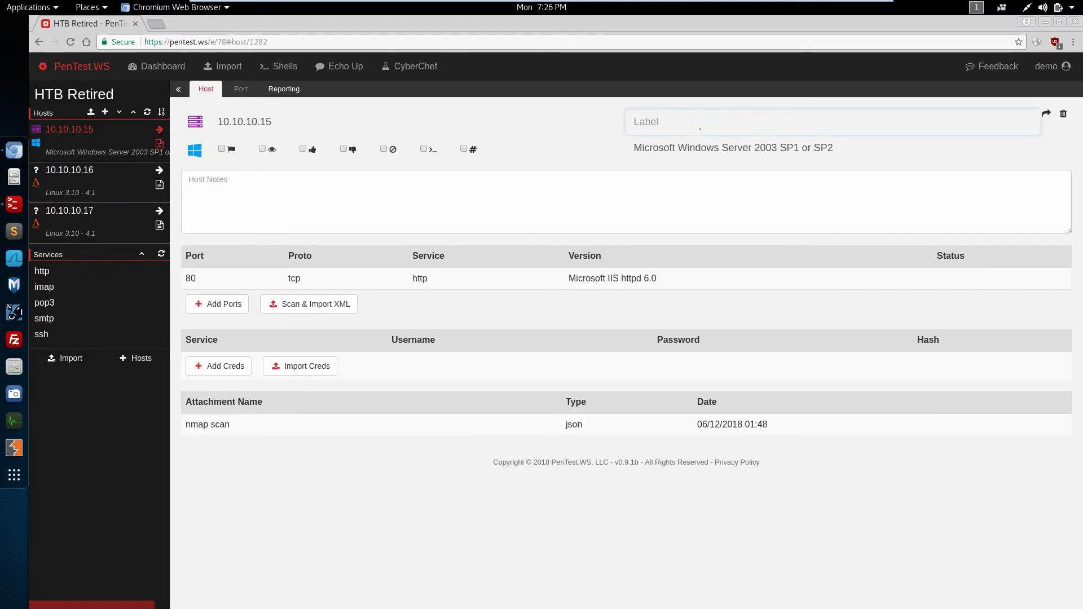
{"action": "type", "text": "Granny"}
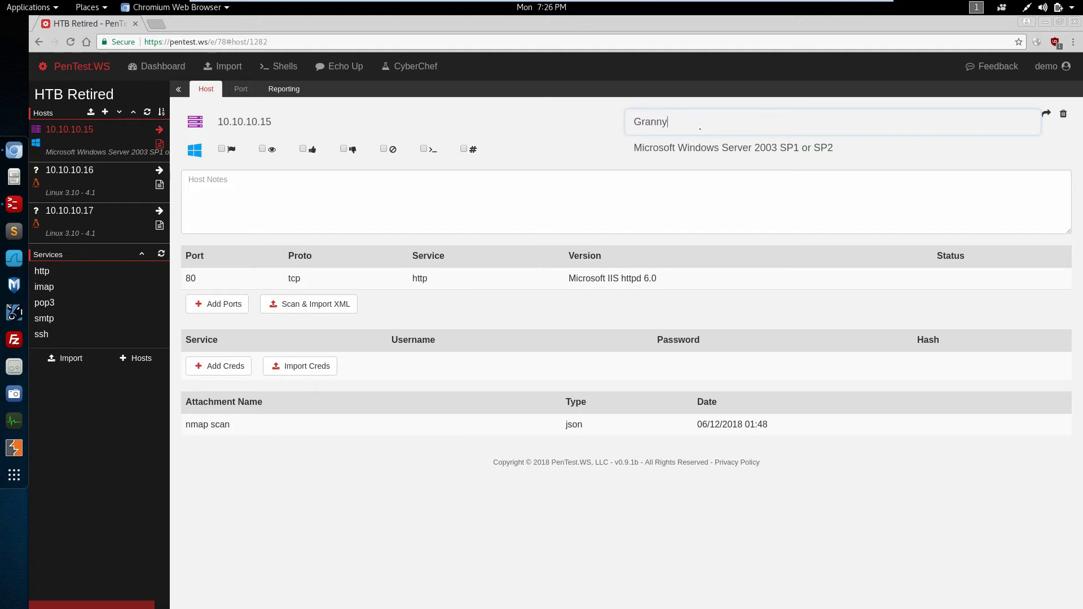
{"action": "key", "text": "Tab"}
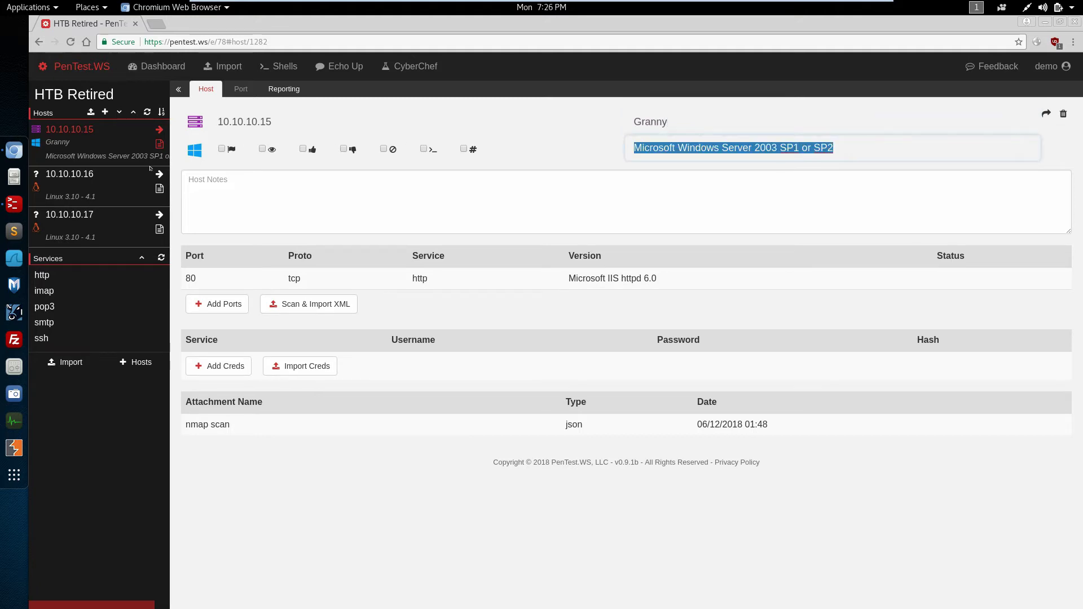
- Mark host 10.10.10.16 as a server and label it October
{"action": "left_click", "coordinate": [160, 174]}
{"action": "left_click", "coordinate": [194, 123]}
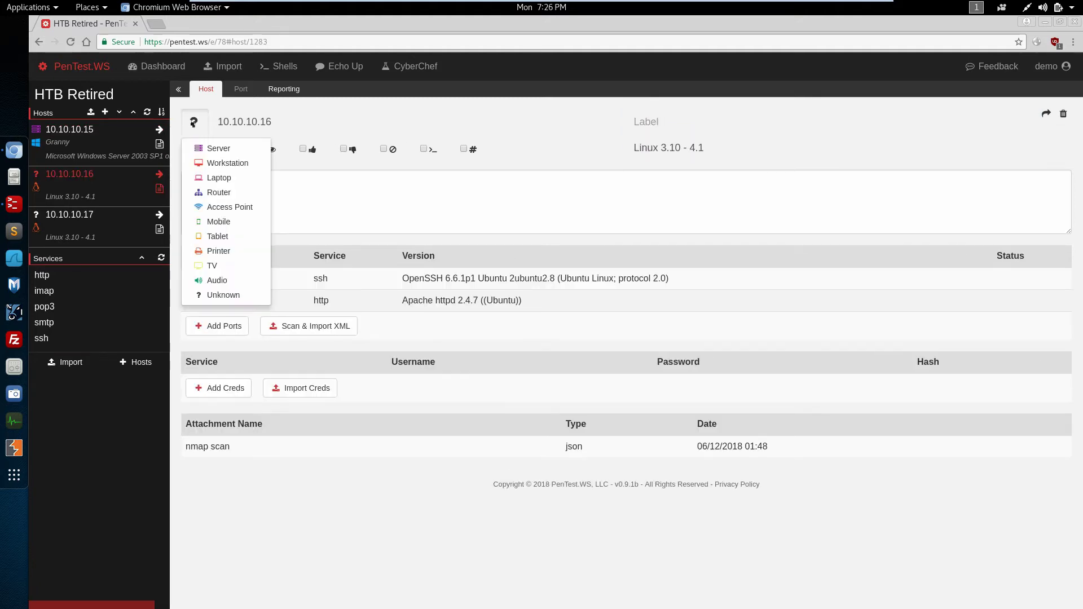
{"action": "left_click", "coordinate": [214, 149]}
{"action": "left_click", "coordinate": [675, 123]}
{"action": "type", "text": "October"}
{"action": "key", "text": "Tab"}
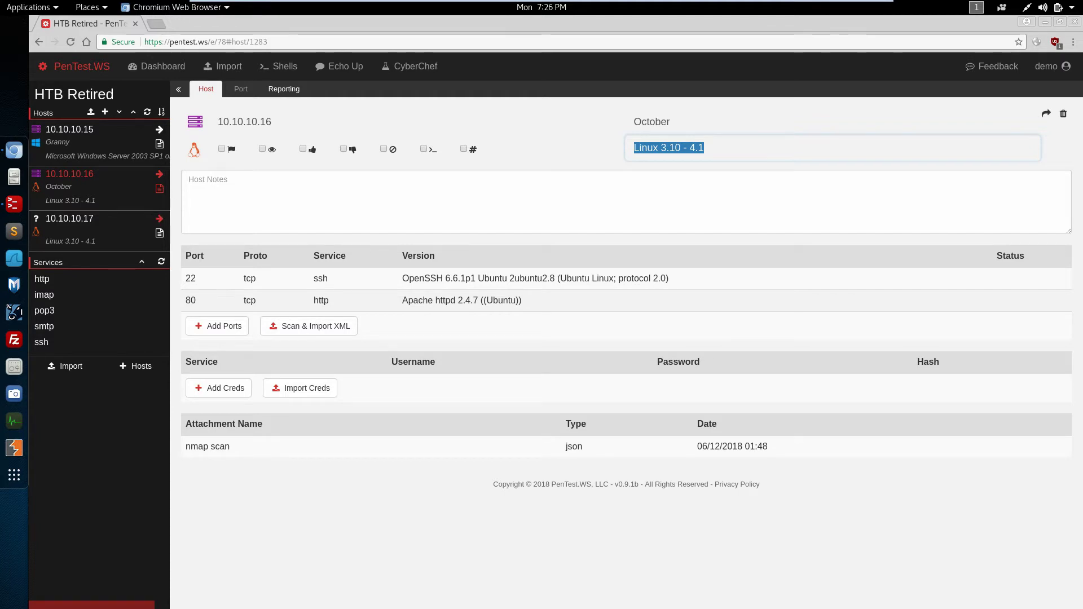
- Mark host 10.10.10.17 as a server and label it Brainfuck
{"action": "left_click", "coordinate": [159, 219]}
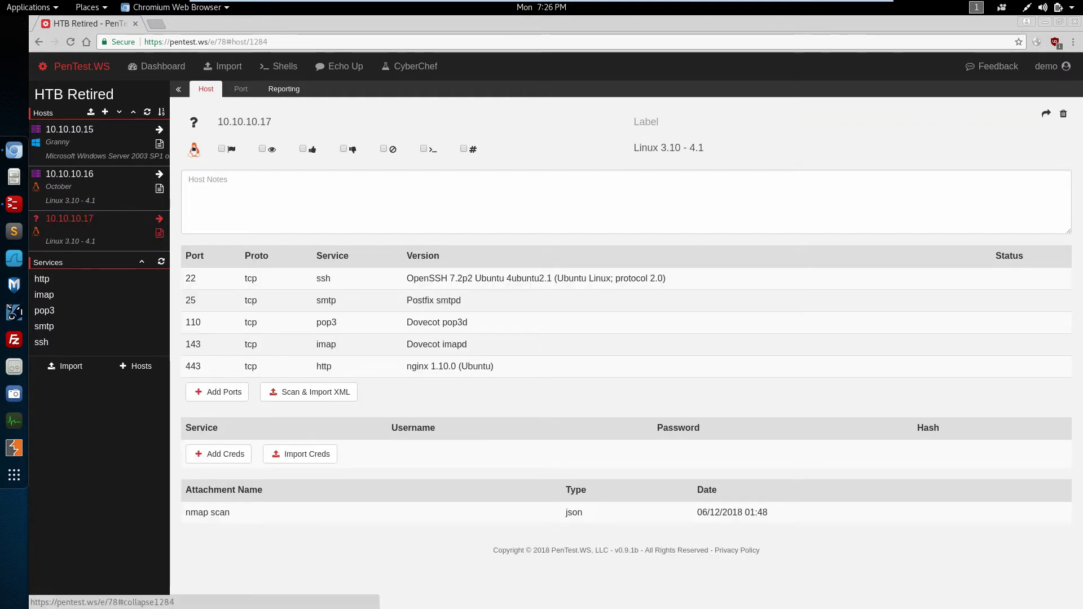
{"action": "left_click", "coordinate": [193, 122]}
{"action": "left_click", "coordinate": [212, 146]}
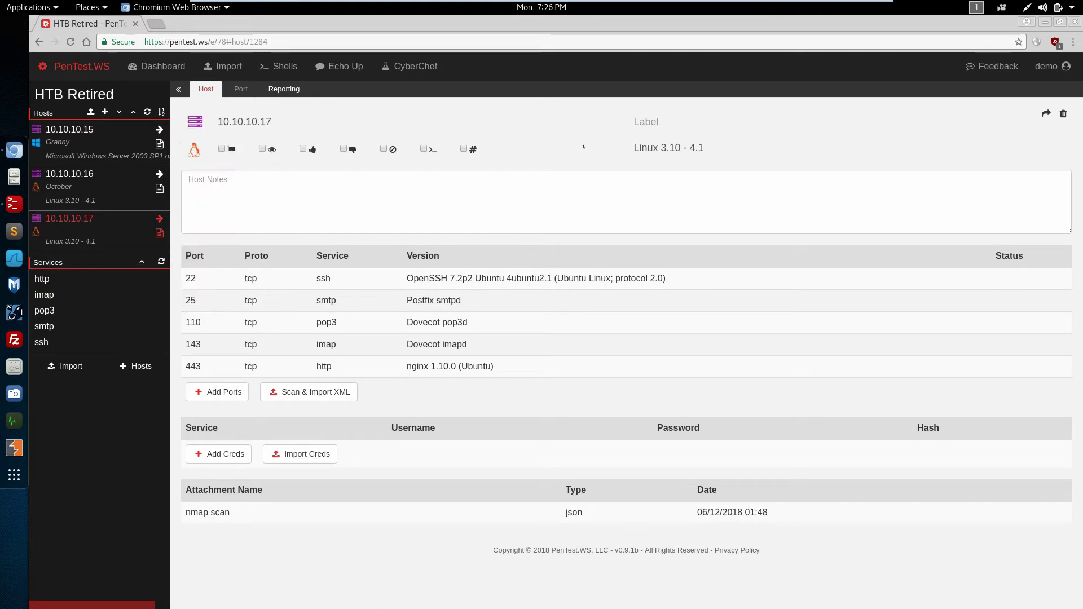
{"action": "left_click", "coordinate": [675, 124]}
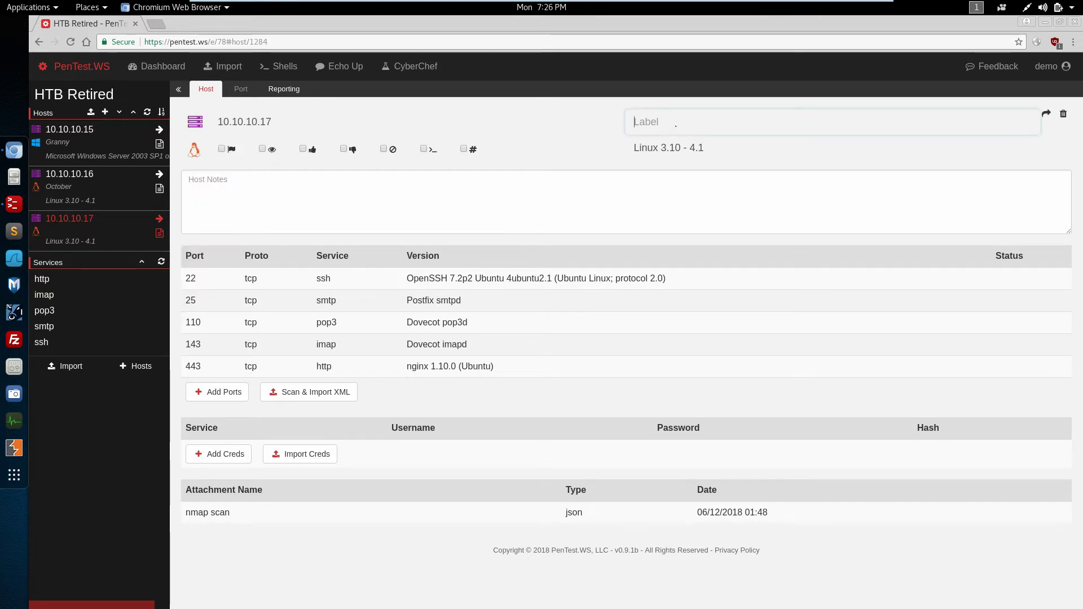
{"action": "type", "text": "Brainfuck"}
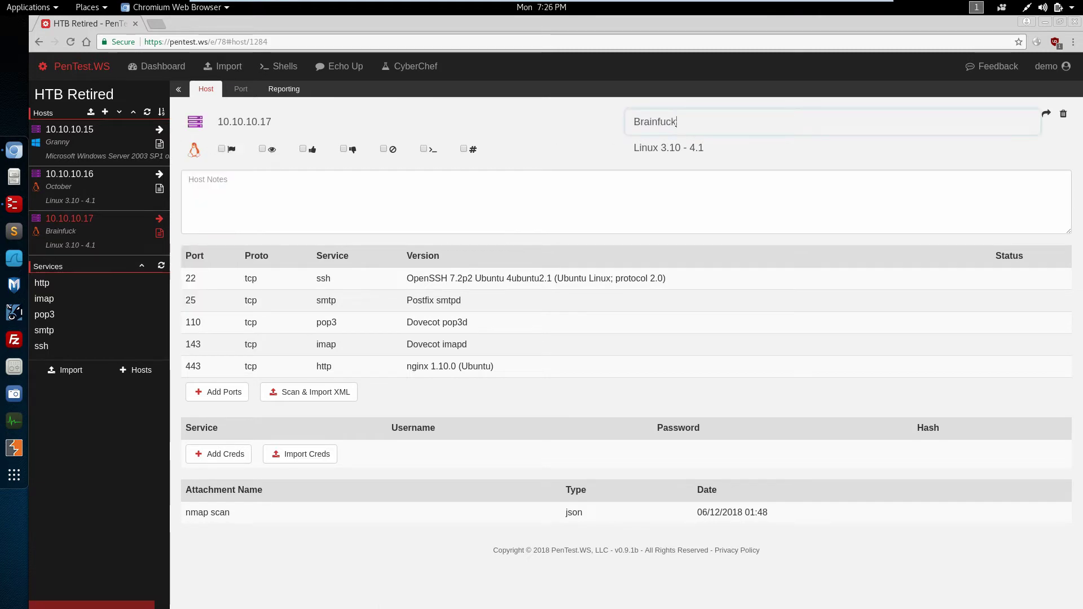
{"action": "key", "text": "Return"}
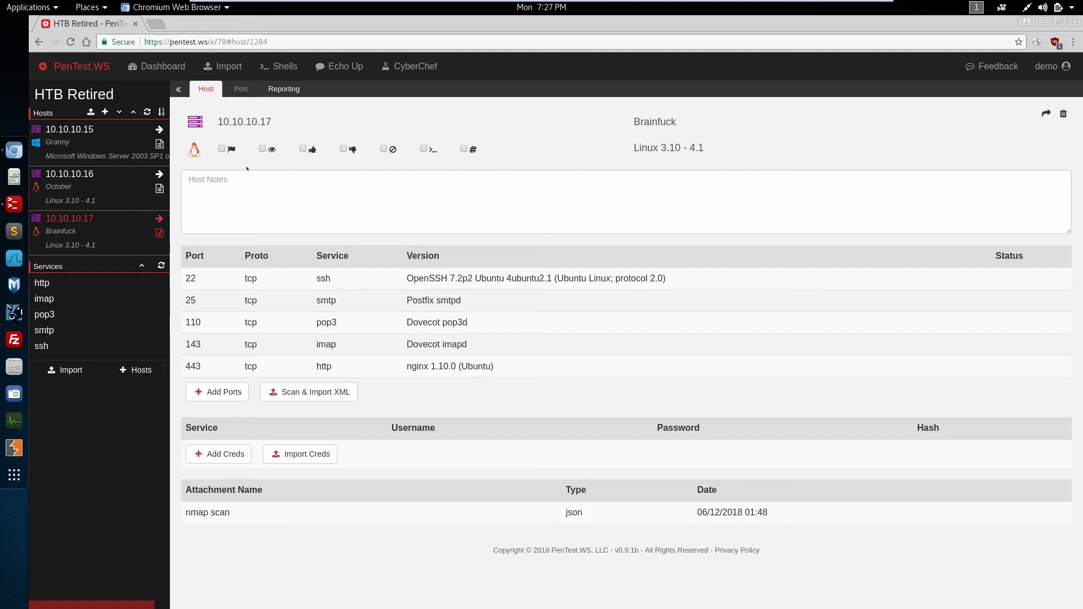
- Expand every host to show its ports, then check which hosts run http and pop3
{"action": "left_click", "coordinate": [119, 113]}
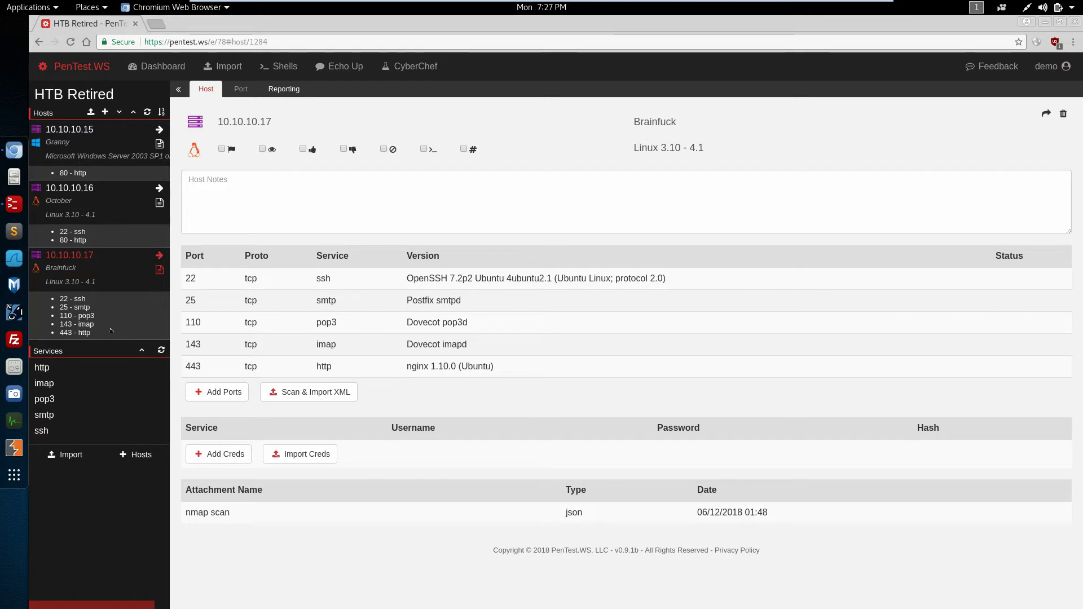
{"action": "left_click", "coordinate": [50, 368]}
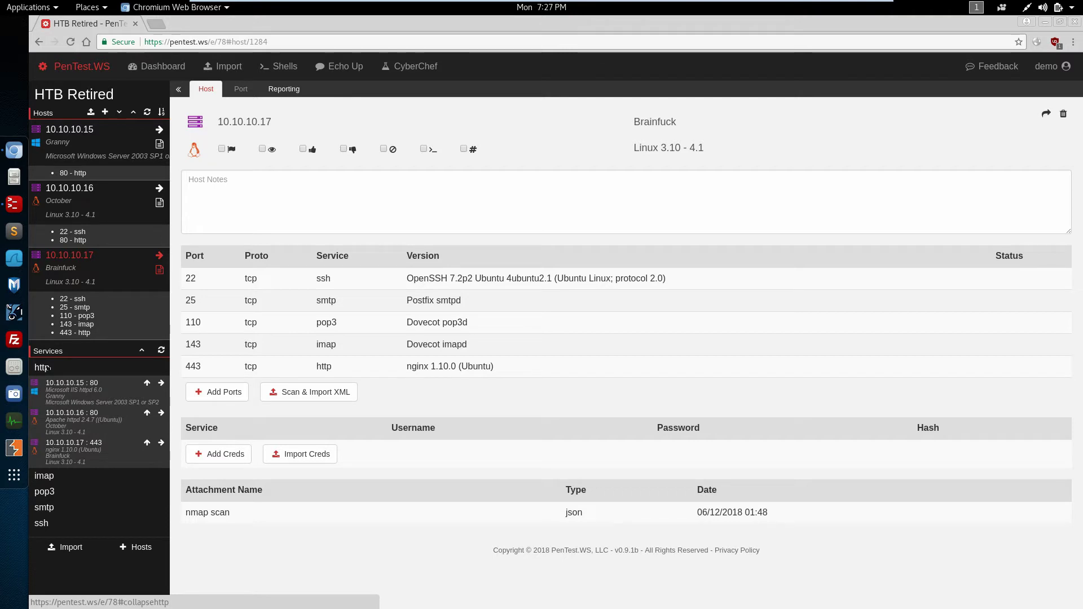
{"action": "left_click", "coordinate": [49, 367]}
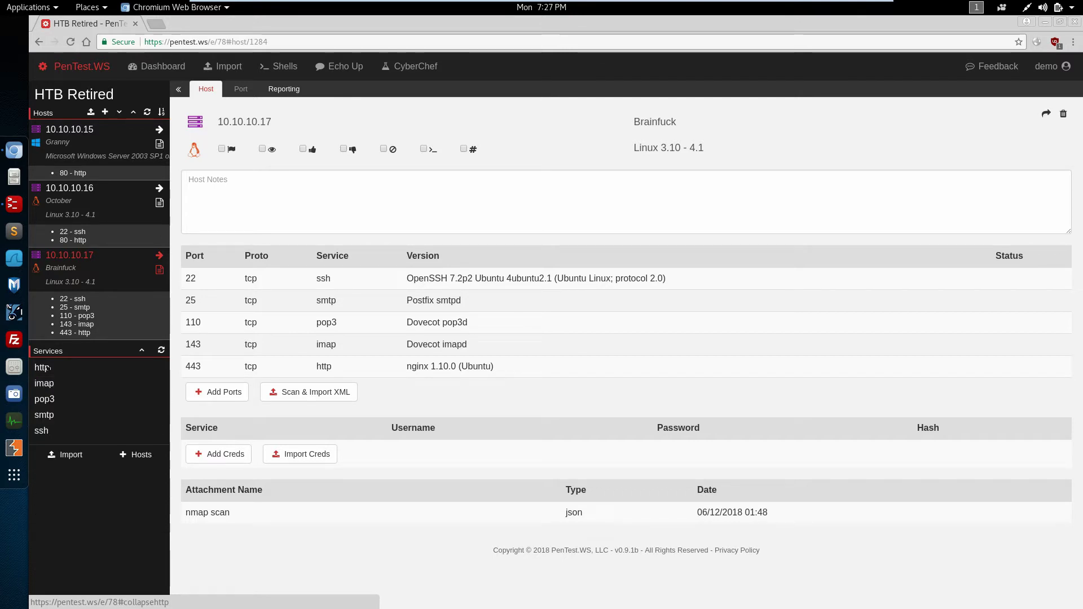
{"action": "left_click", "coordinate": [45, 399]}
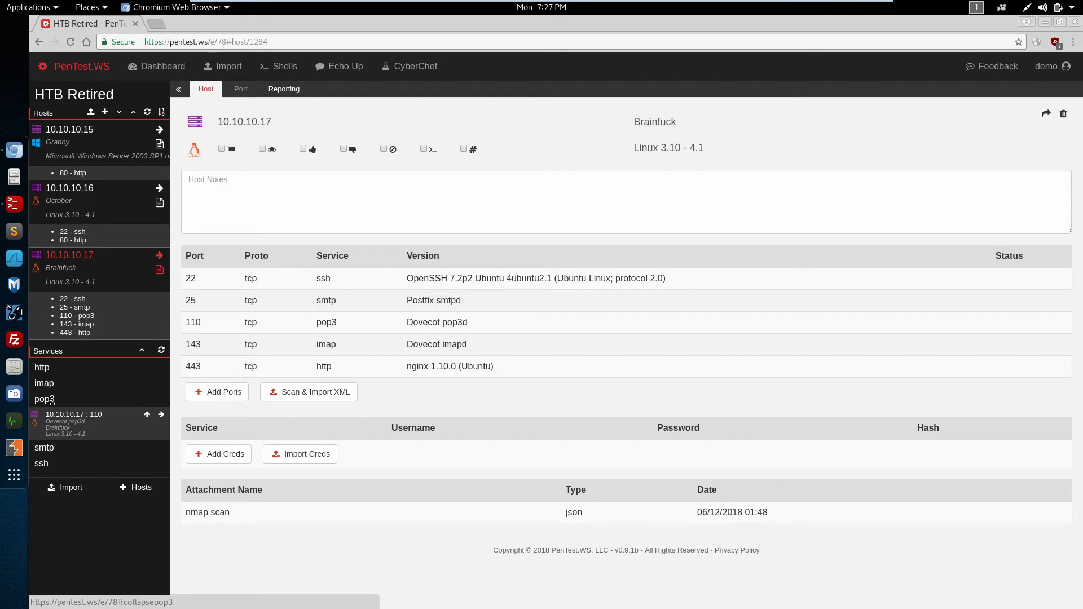
{"action": "left_click", "coordinate": [52, 400]}
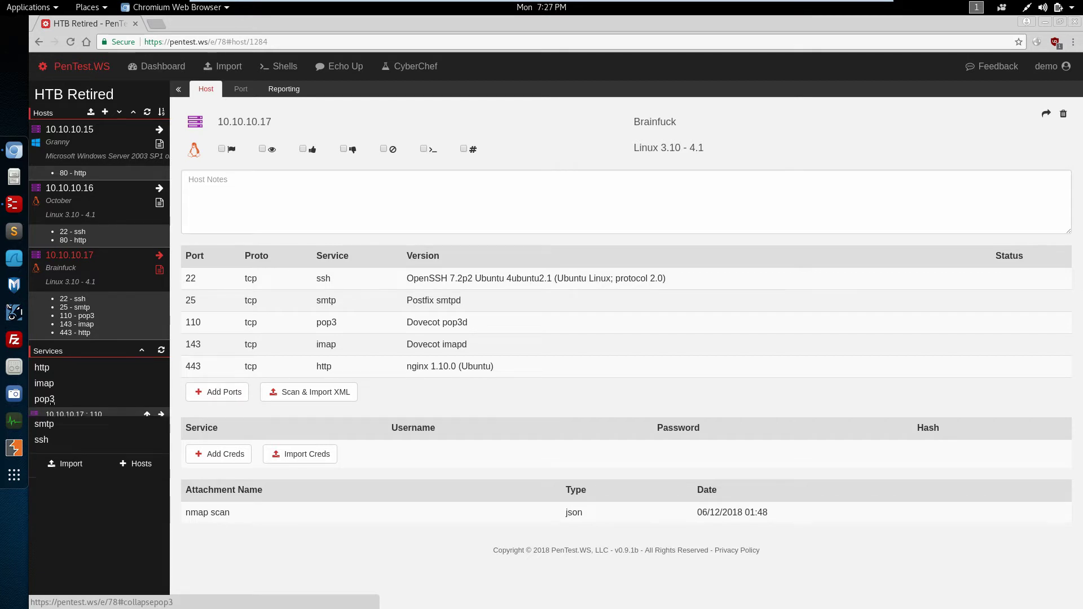
- Add host 10.10.10.51 labelled SolidState with type Server and operating system Linux
{"action": "left_click", "coordinate": [137, 455]}
{"action": "left_click", "coordinate": [291, 181]}
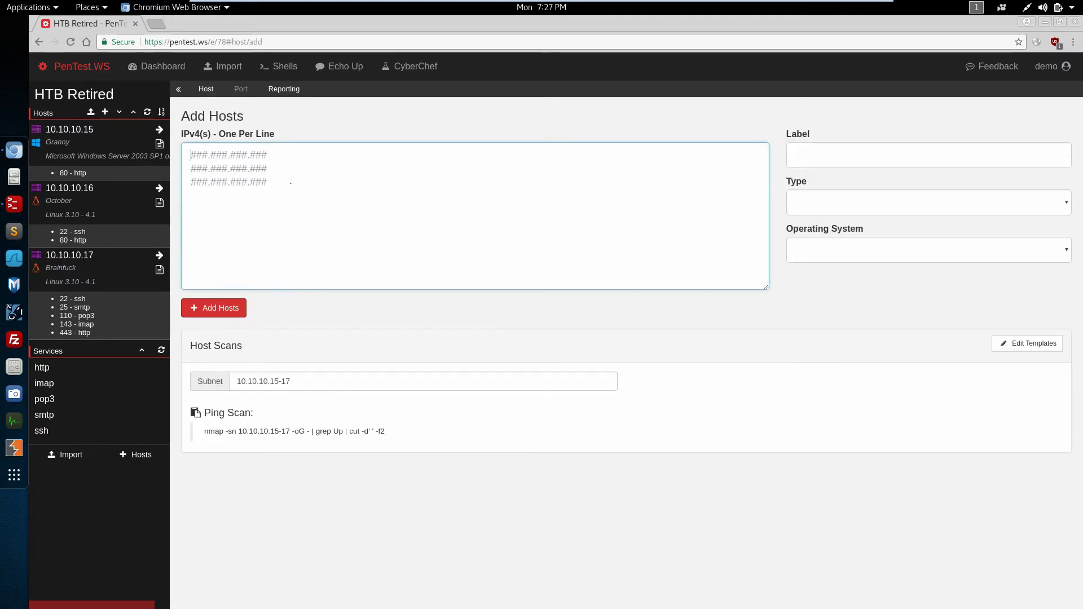
{"action": "type", "text": "10.10.10."}
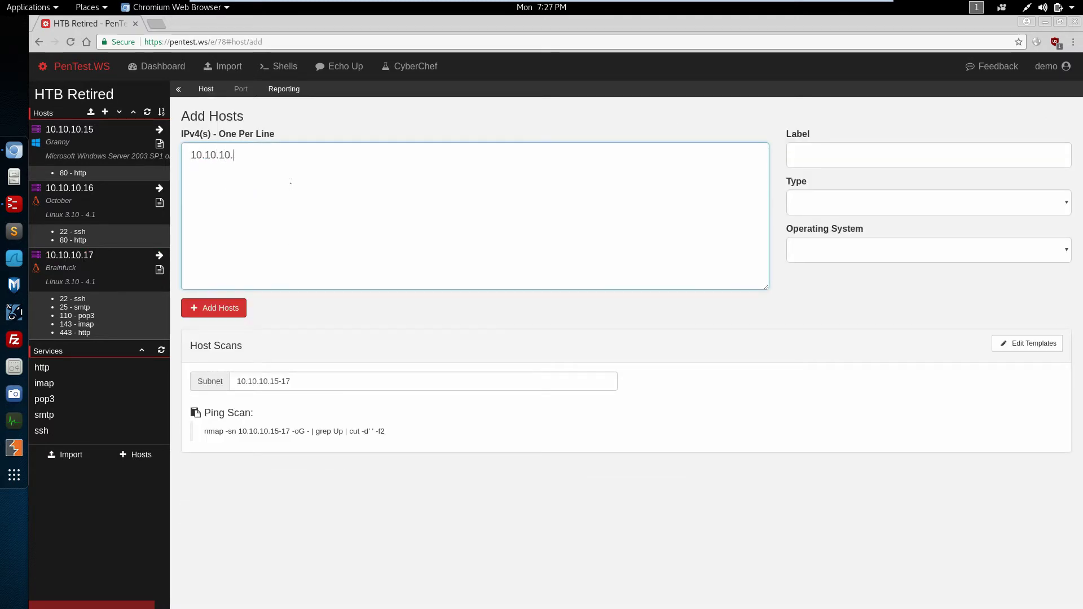
{"action": "type", "text": "51"}
{"action": "key", "text": "Tab"}
{"action": "type", "text": "SolidState"}
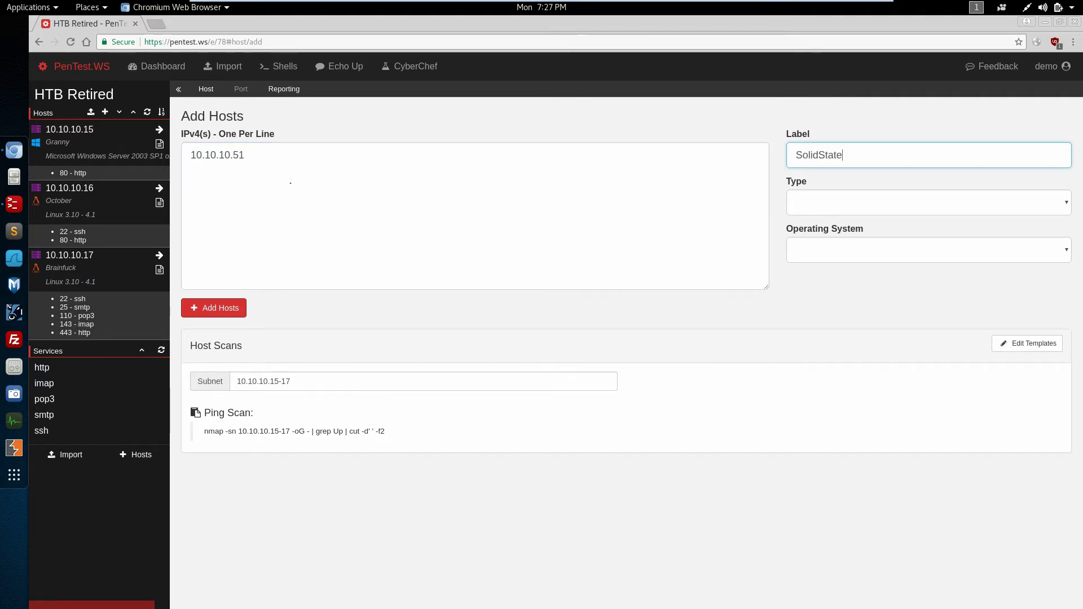
{"action": "key", "text": "Tab"}
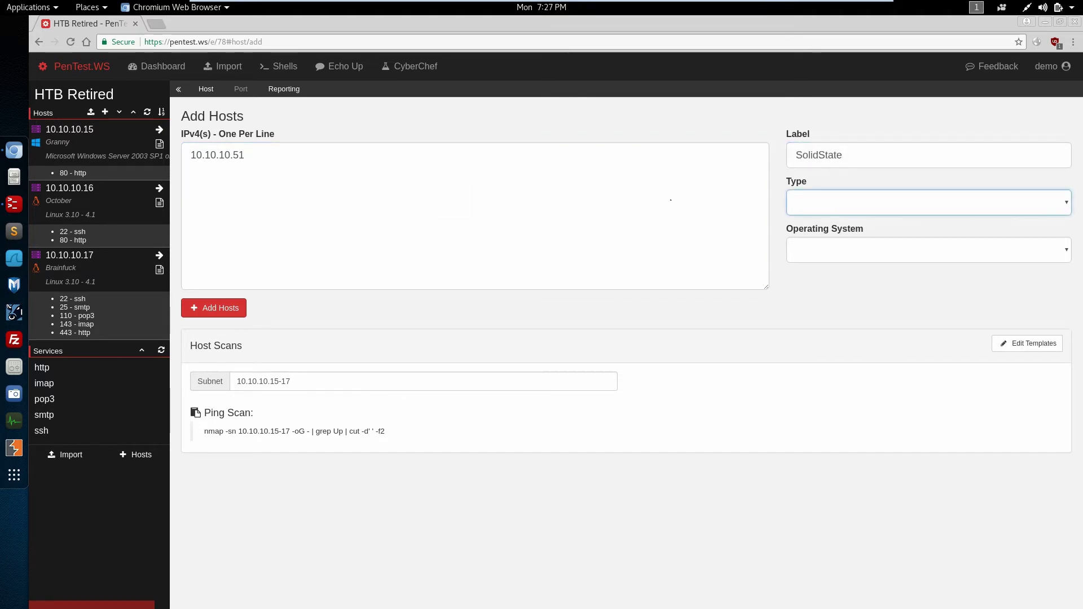
{"action": "left_click", "coordinate": [812, 211]}
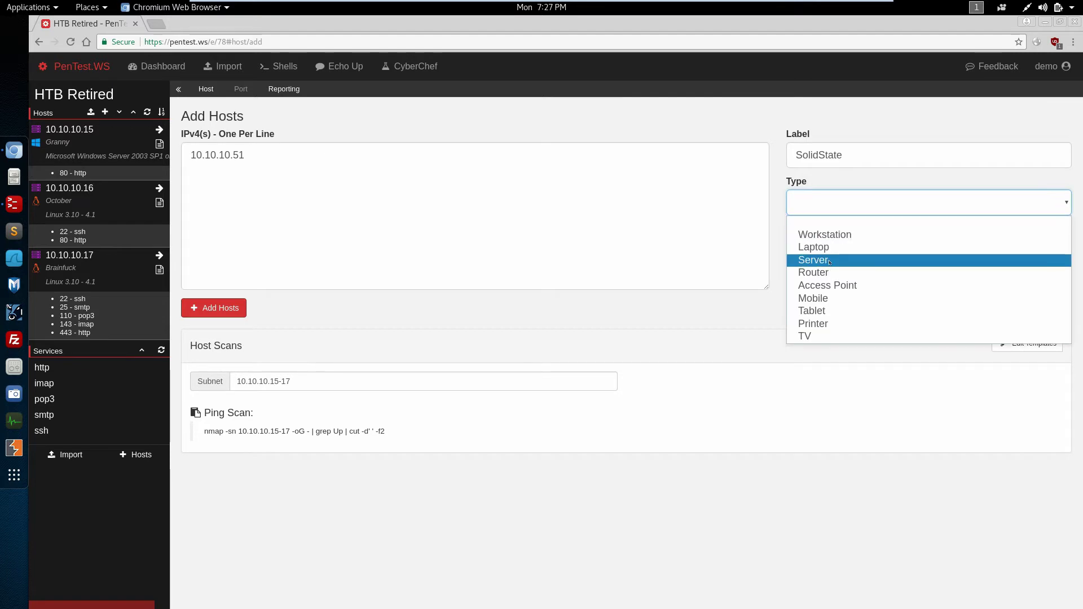
{"action": "left_click", "coordinate": [829, 263]}
{"action": "left_click", "coordinate": [827, 250]}
{"action": "left_click", "coordinate": [807, 280]}
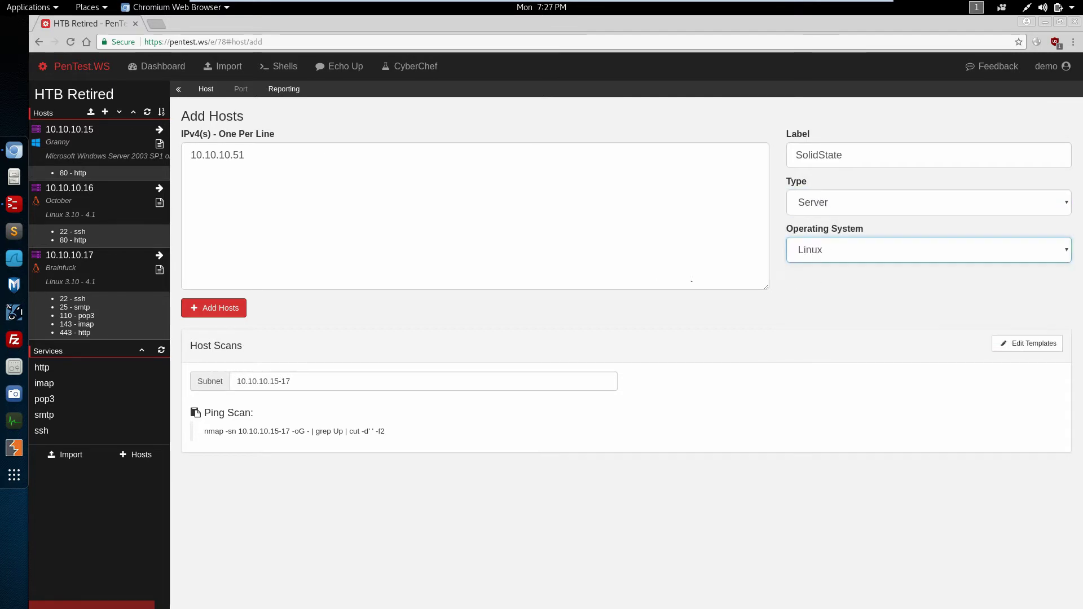
{"action": "left_click", "coordinate": [219, 309]}
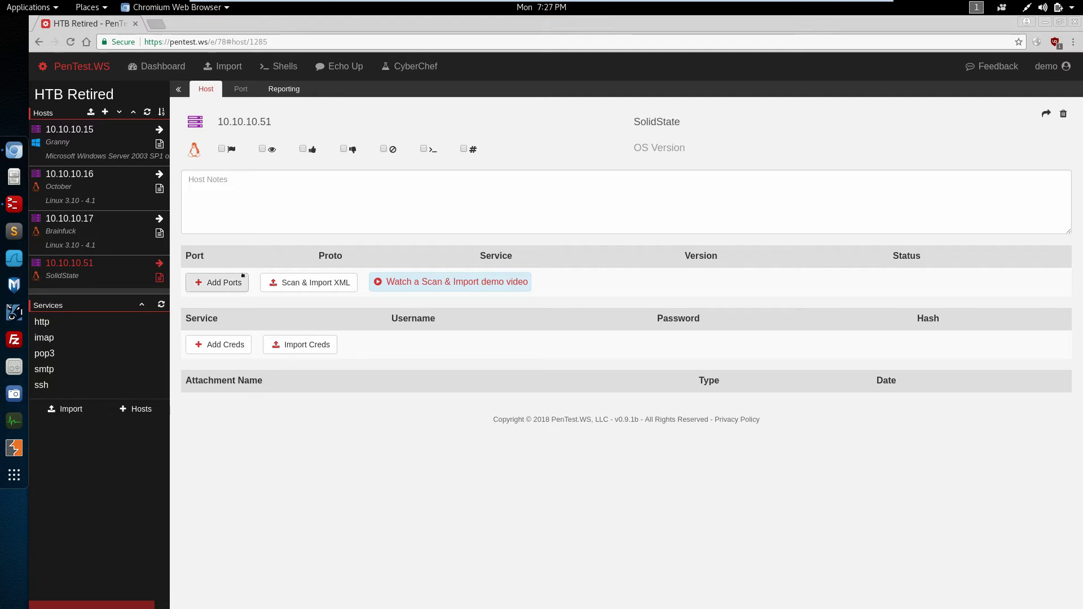
- Copy the TCP Top 1000 nmap command from 10.10.10.51's Scan & Import XML page
{"action": "left_click", "coordinate": [310, 283]}
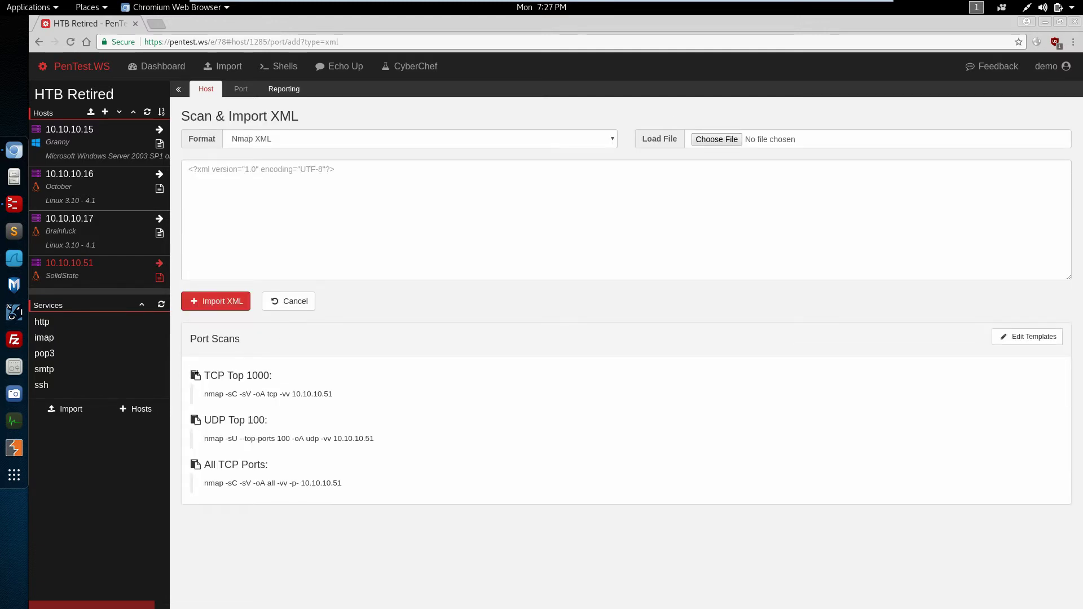
{"action": "left_click", "coordinate": [195, 375]}
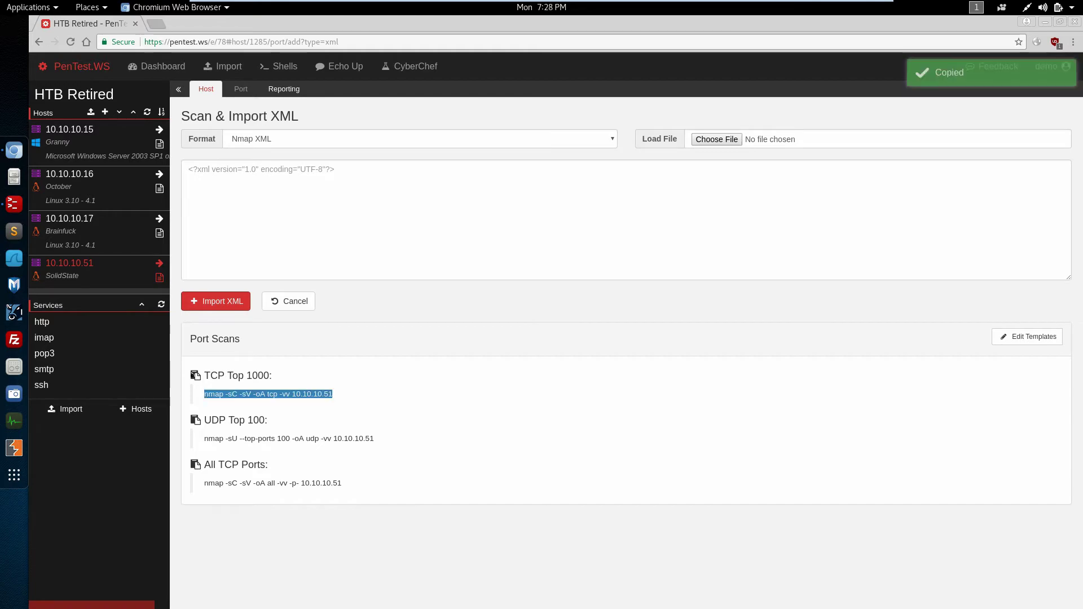
{"action": "key", "text": "alt+Tab"}
- Paste and run the TCP Top 1000 nmap scan against 10.10.10.51
{"action": "key", "text": "Return"}
{"action": "key", "text": "Return"}
{"action": "key", "text": "Return"}
{"action": "key", "text": "Return"}
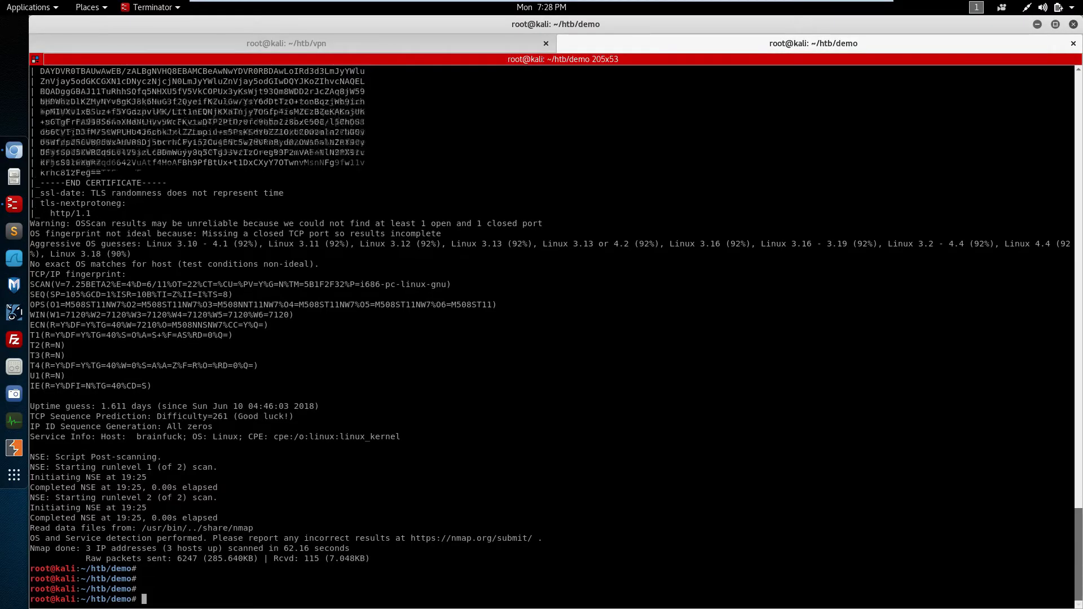
{"action": "key", "text": "ctrl+shift+v"}
{"action": "key", "text": "Return"}
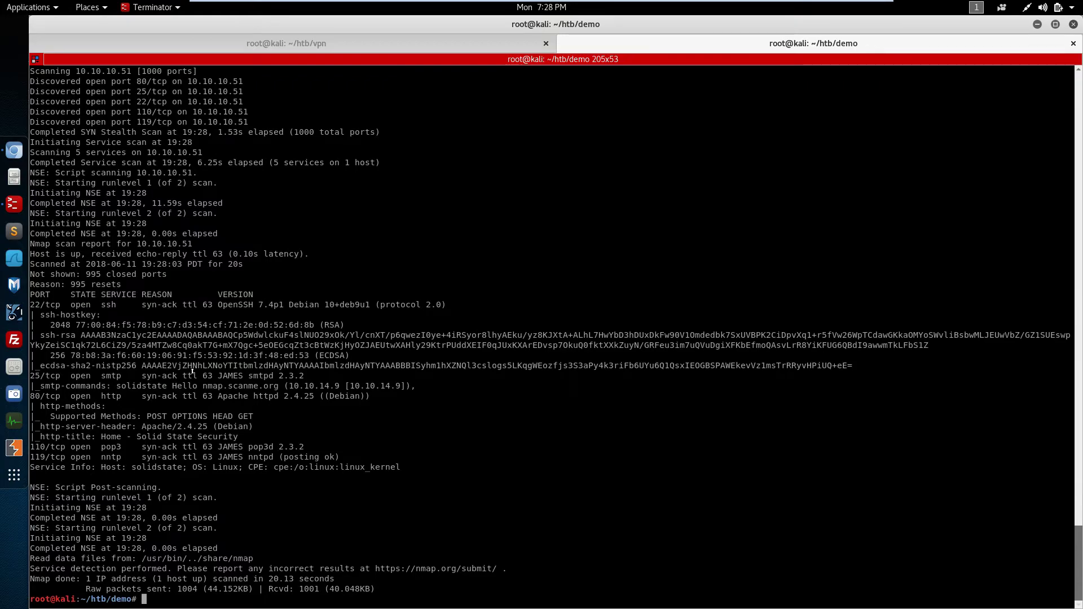
- Import tcp.xml for SolidState and show its imported ports under the host
{"action": "key", "text": "alt+Tab"}
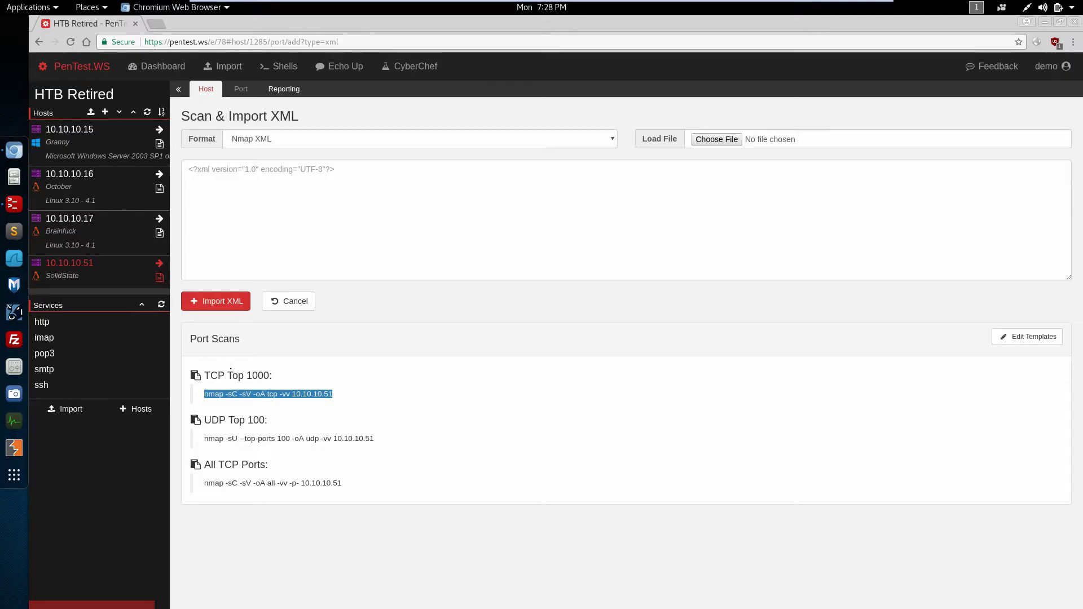
{"action": "left_click", "coordinate": [716, 139]}
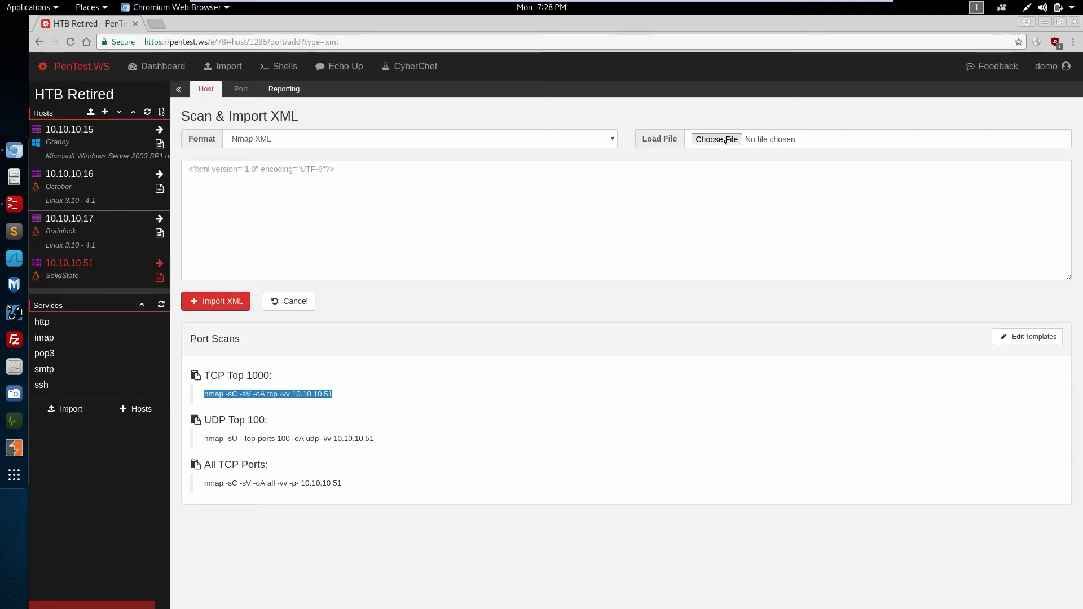
{"action": "double_click", "coordinate": [447, 315]}
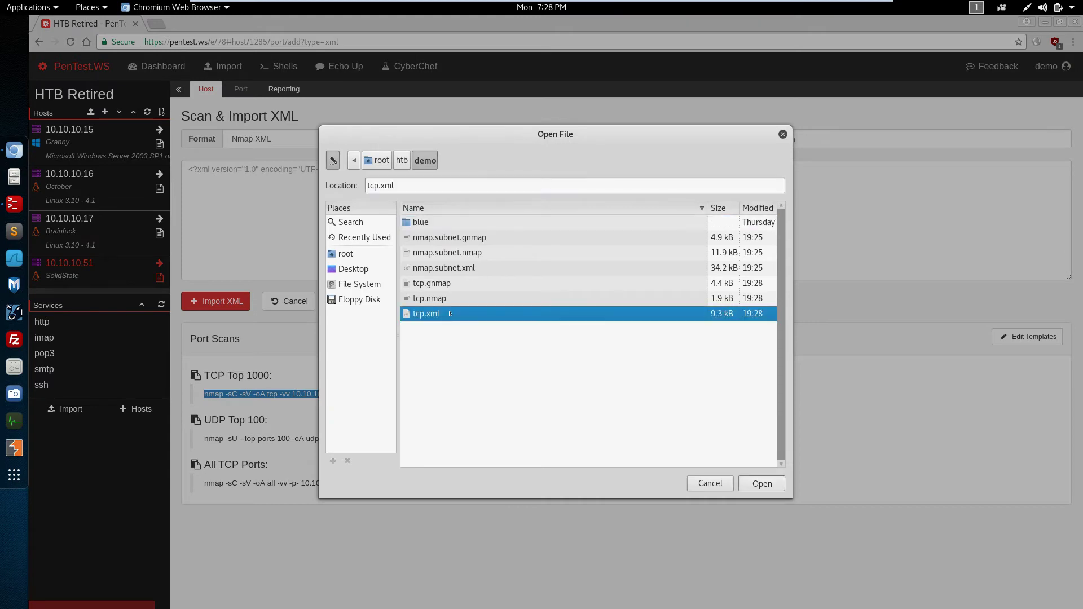
{"action": "left_click", "coordinate": [218, 306]}
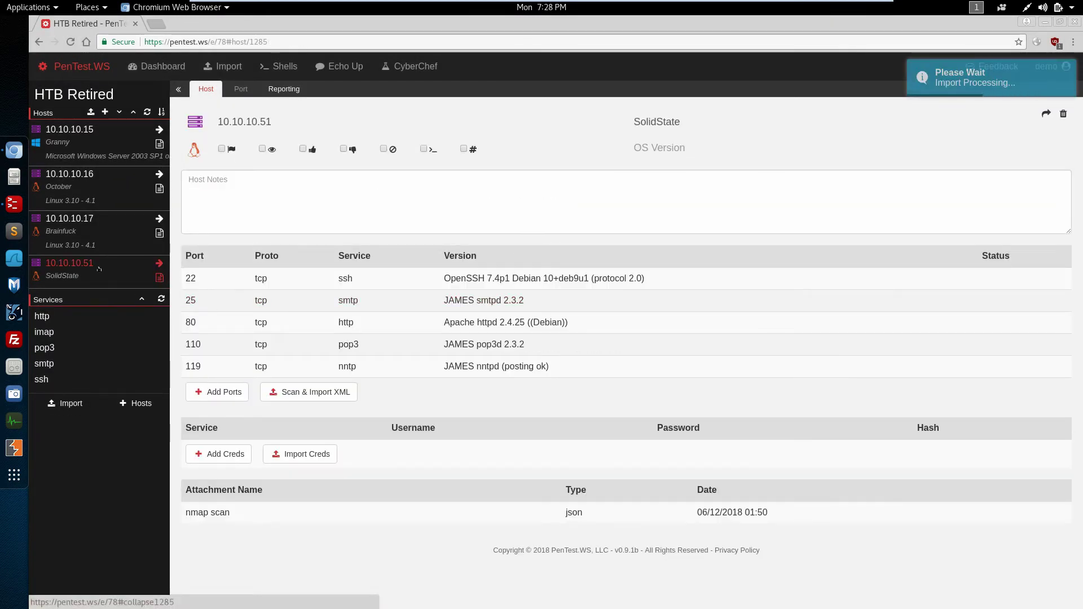
{"action": "left_click", "coordinate": [99, 269]}
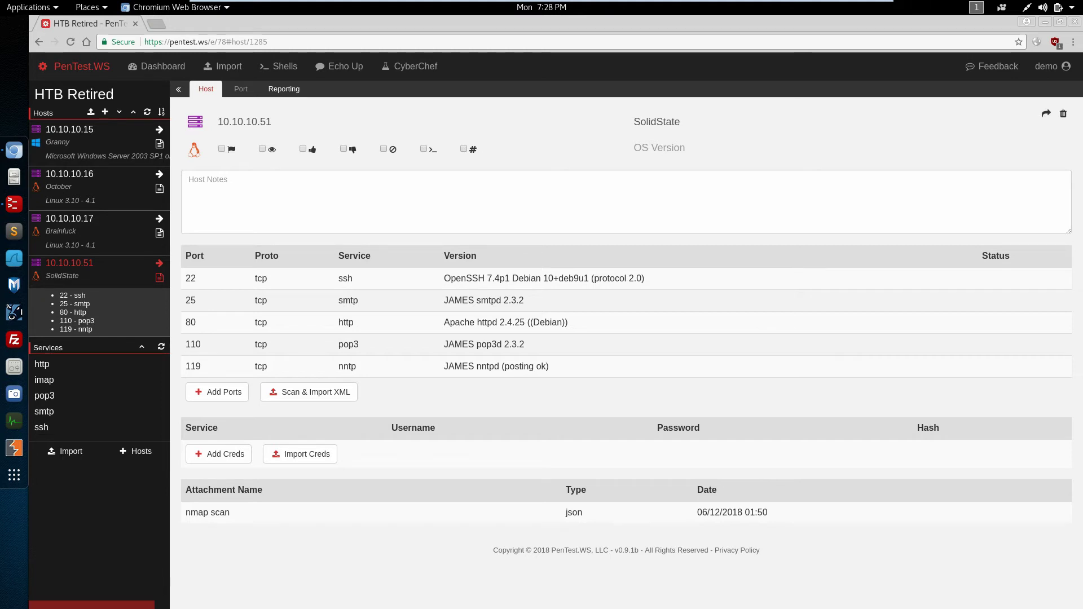
- Copy the All TCP Ports nmap command for 10.10.10.51 into the terminal workflow
{"action": "left_click", "coordinate": [302, 392]}
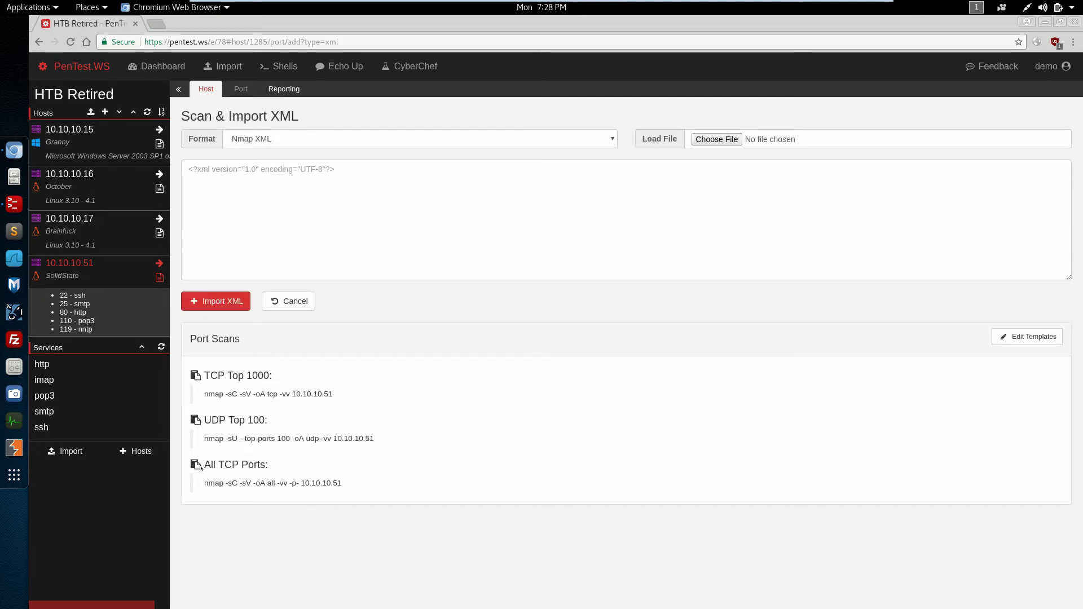
{"action": "left_click", "coordinate": [272, 483]}
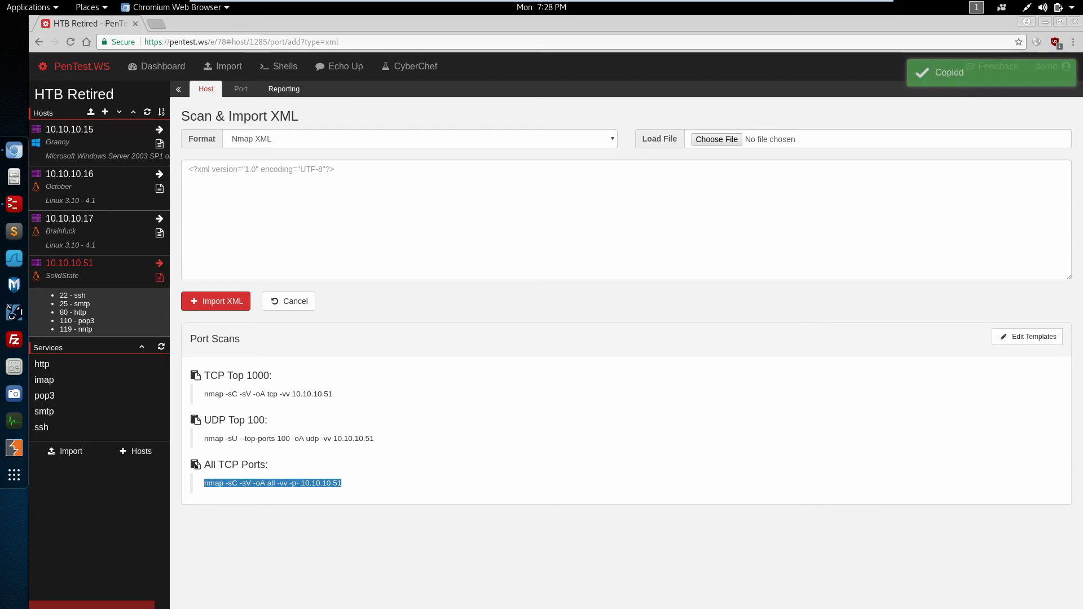
{"action": "key", "text": "alt+Tab"}
{"action": "key", "text": "Return"}
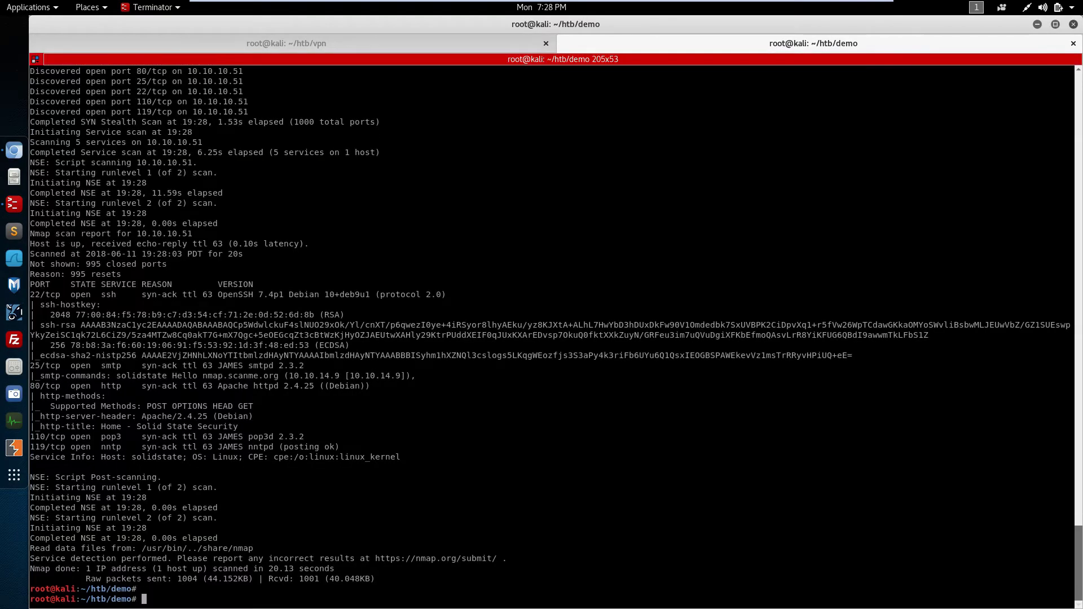
{"action": "key", "text": "Return"}
{"action": "key", "text": "Return"}
- Run the pasted all-TCP-ports nmap scan against 10.10.10.51, revealing port 4555 james-admin
{"action": "key", "text": "ctrl+shift+v"}
{"action": "key", "text": "Return"}
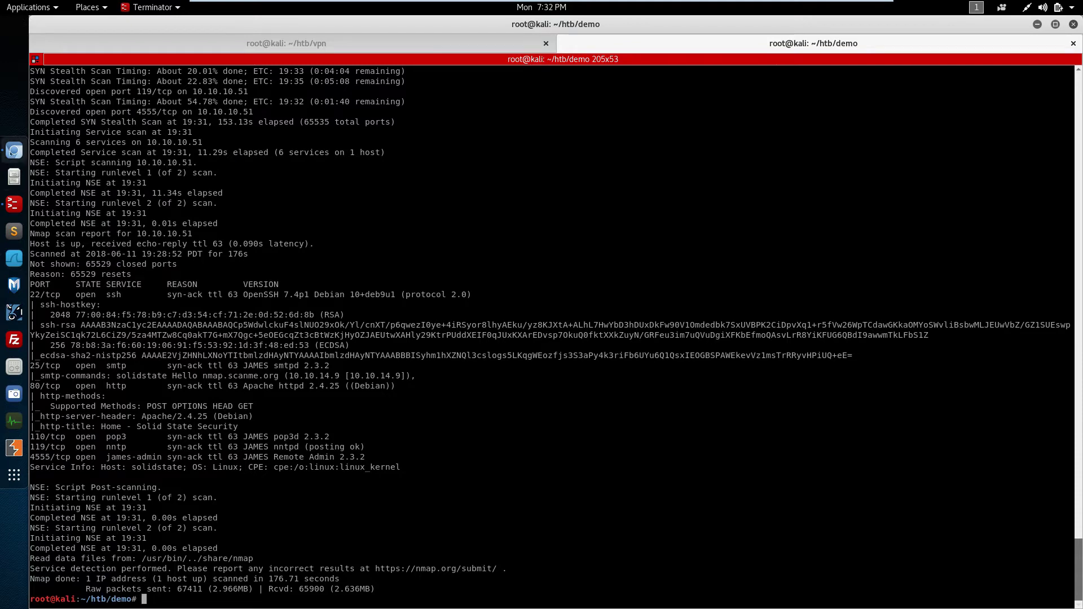
{"action": "left_click", "coordinate": [14, 150]}
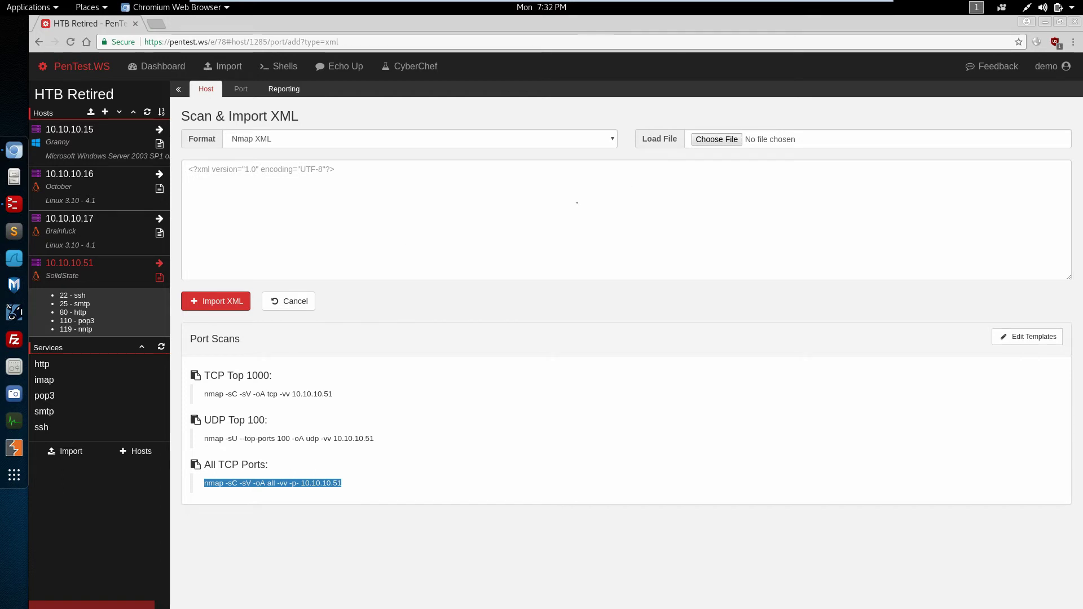
- Import the all.xml scan file, adding port 4555 JAMES Remote Admin 2.3.2 to SolidState
{"action": "left_click", "coordinate": [722, 142]}
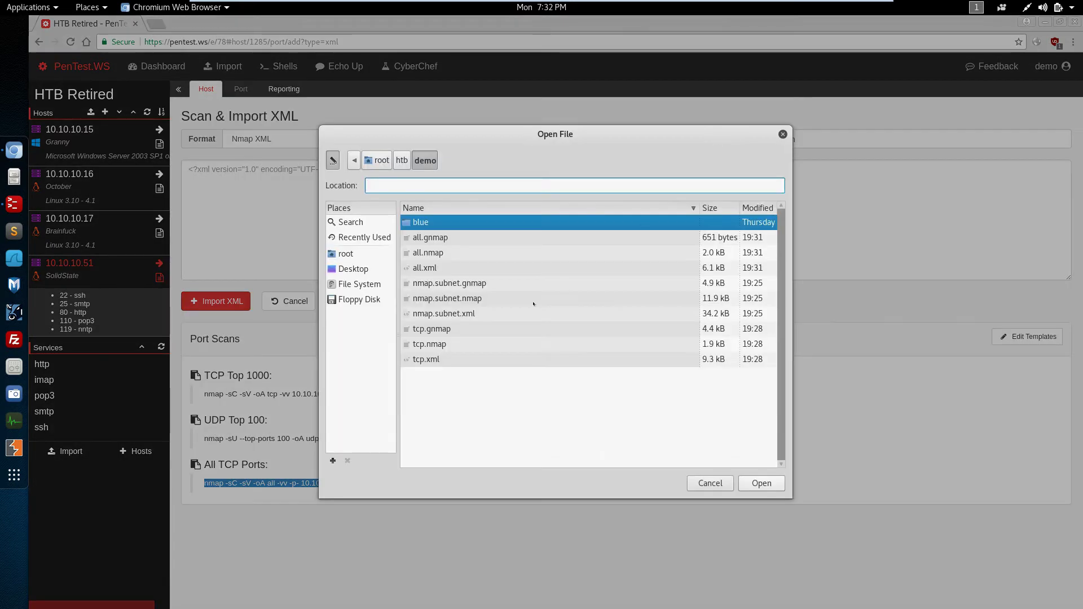
{"action": "double_click", "coordinate": [444, 269]}
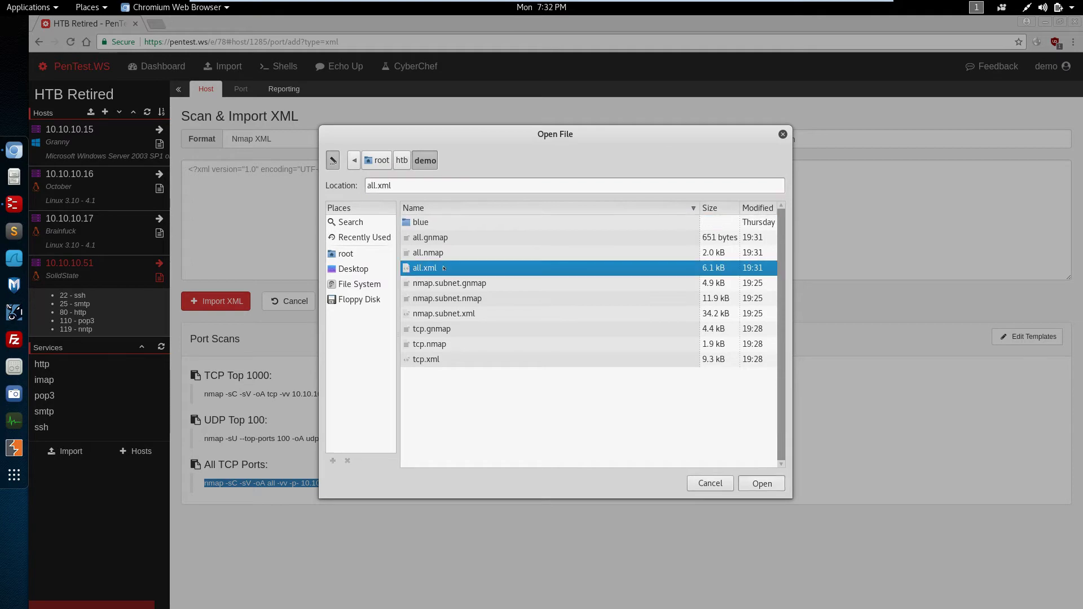
{"action": "left_click", "coordinate": [217, 302]}
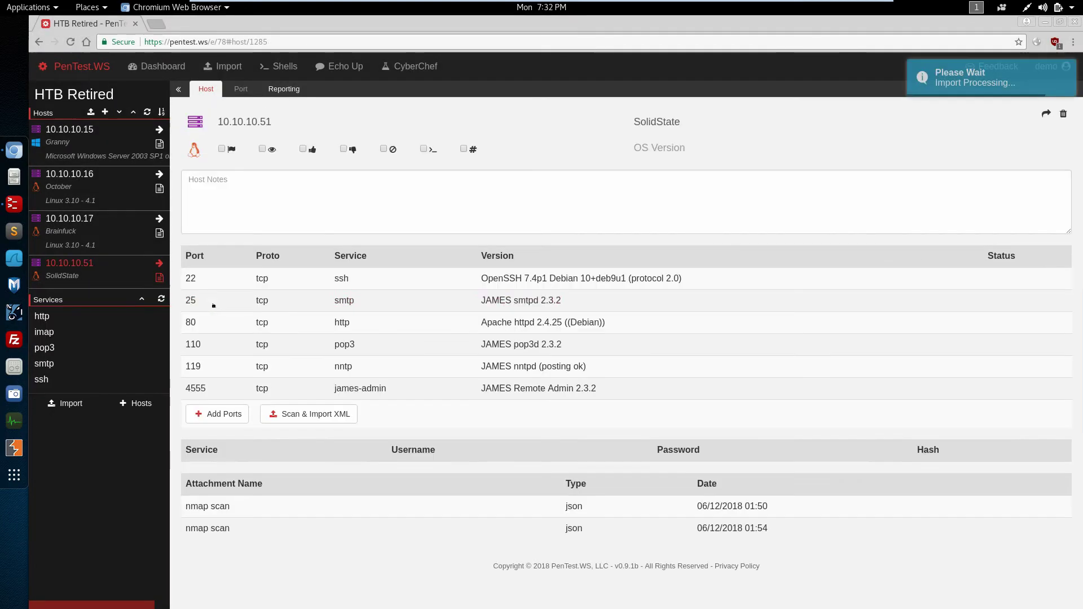